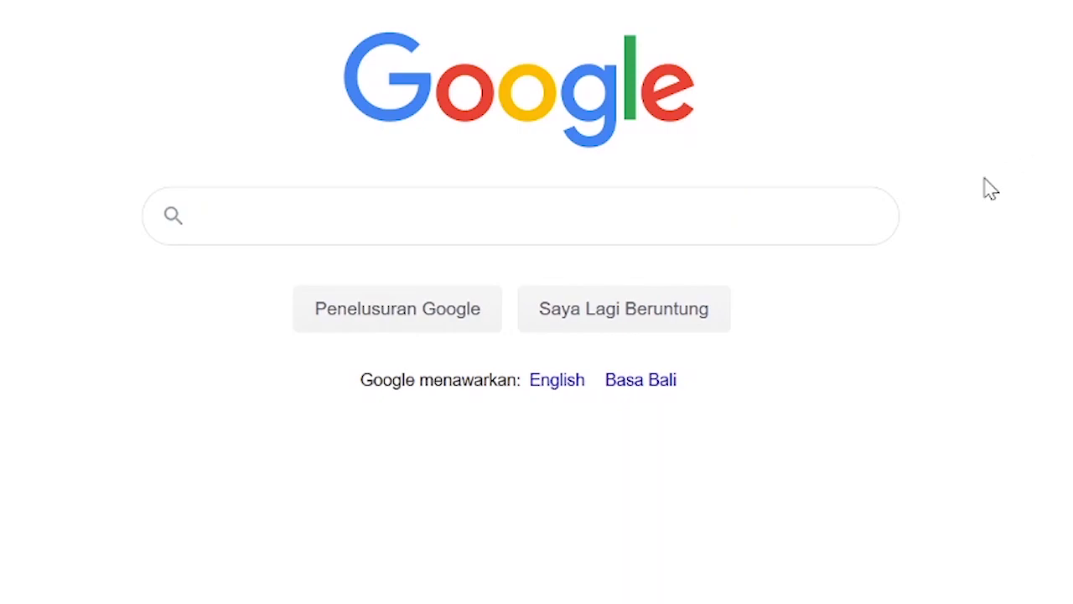
Search Google for "randomizer minecraft download" and open SethBling's "Minecraft 1.14 Loot Table Randomizer" video
left_click(520, 215)
type("r")
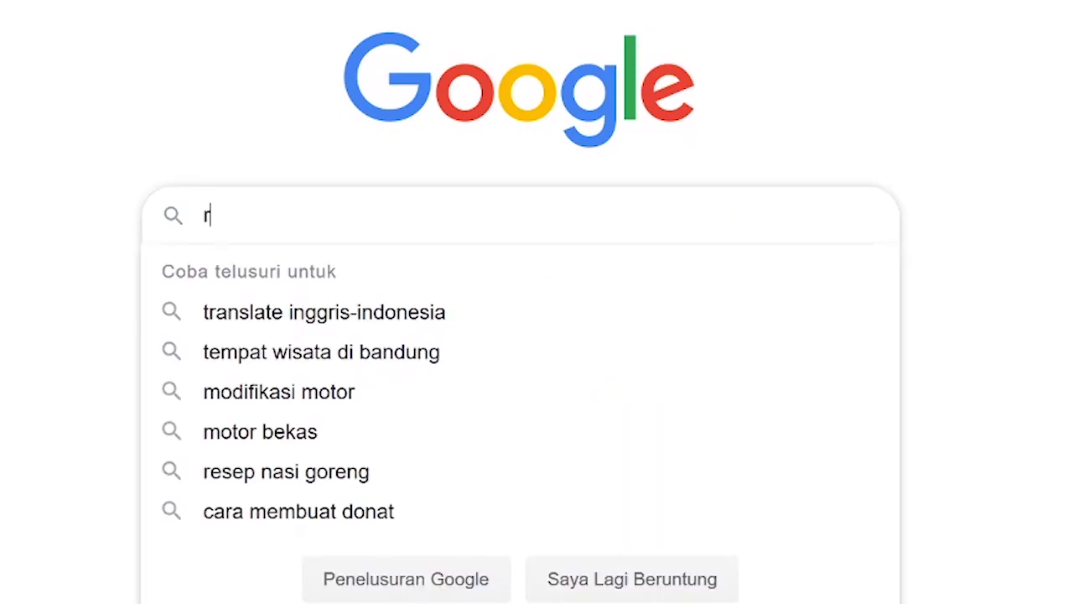
type("andomizer minecraft download")
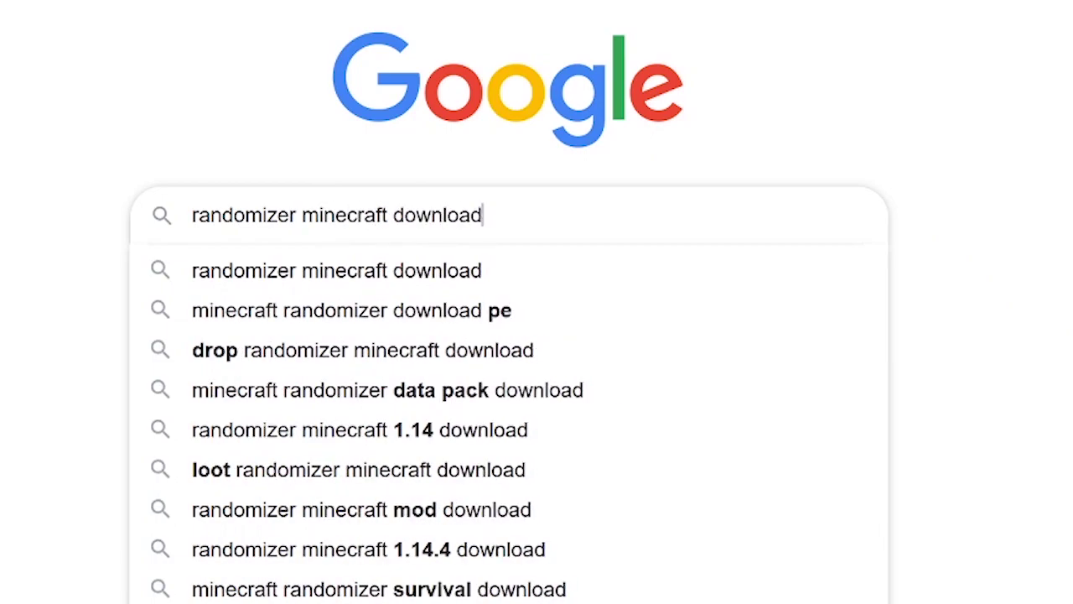
key("Return")
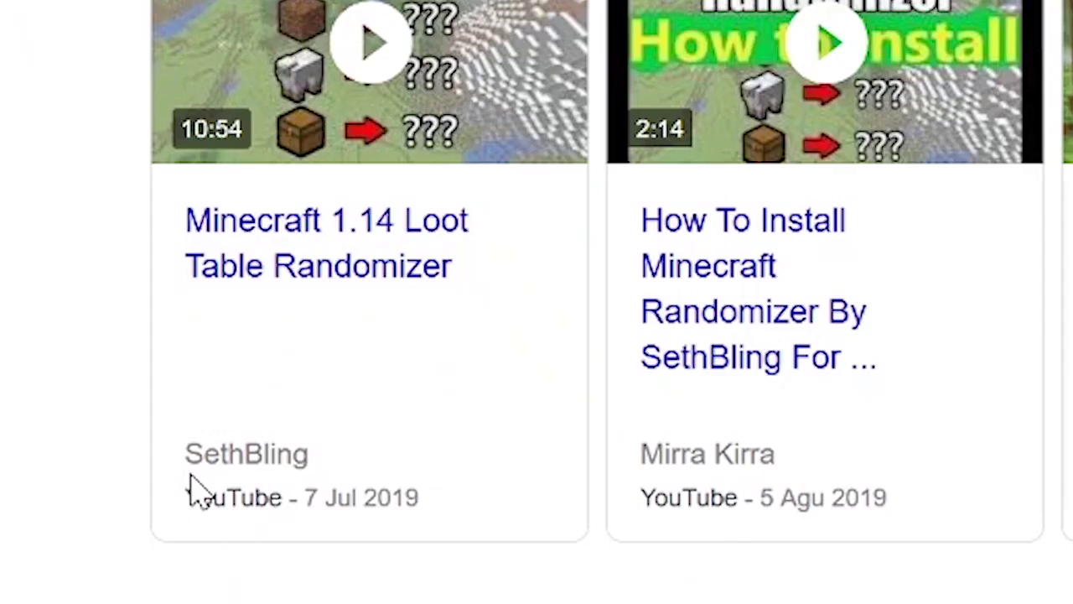
left_click_drag(169, 421, 221, 423)
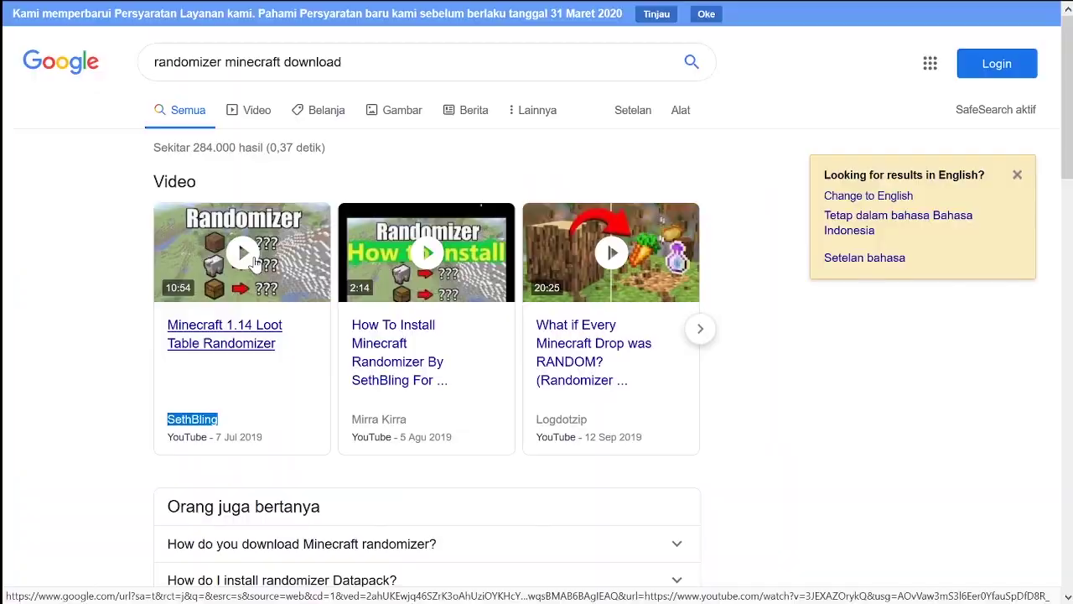
left_click(411, 84)
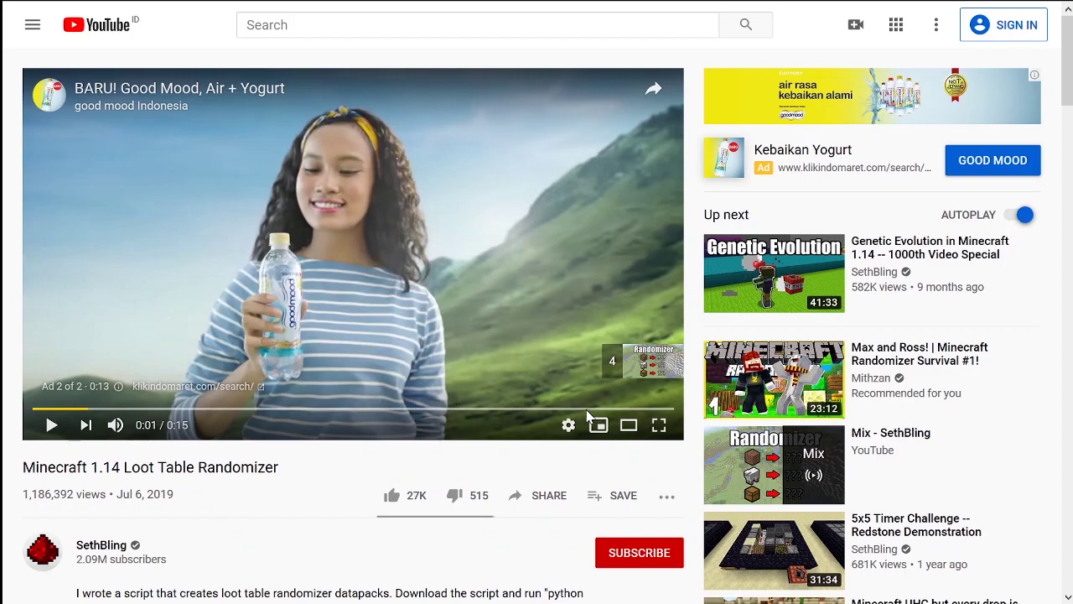
Find the Script Download link in the video description and open it
scroll(1067, 67, "down", 3)
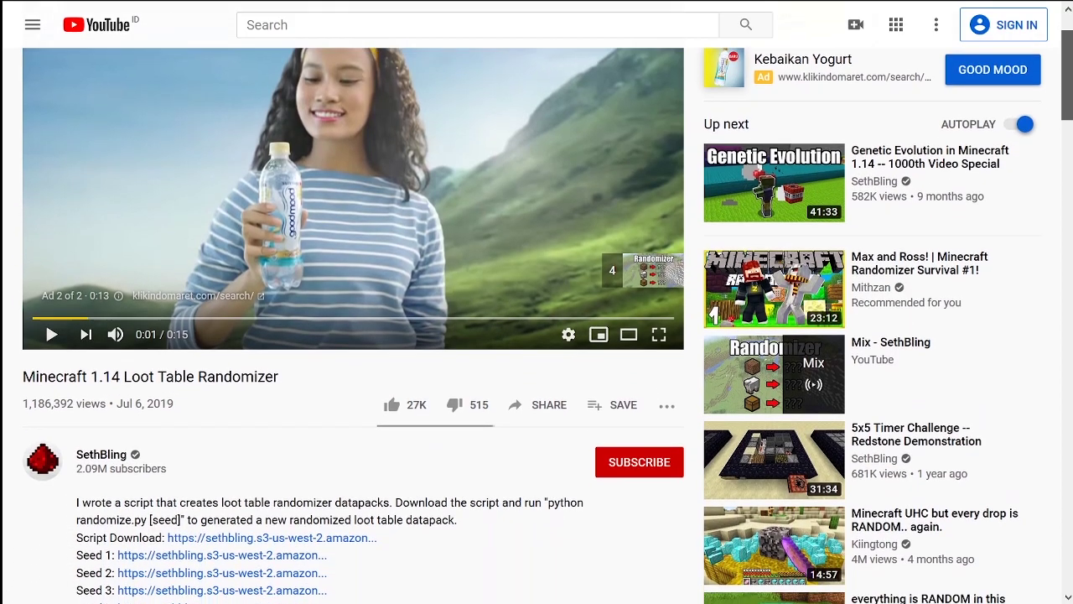
scroll(1067, 134, "down", 4)
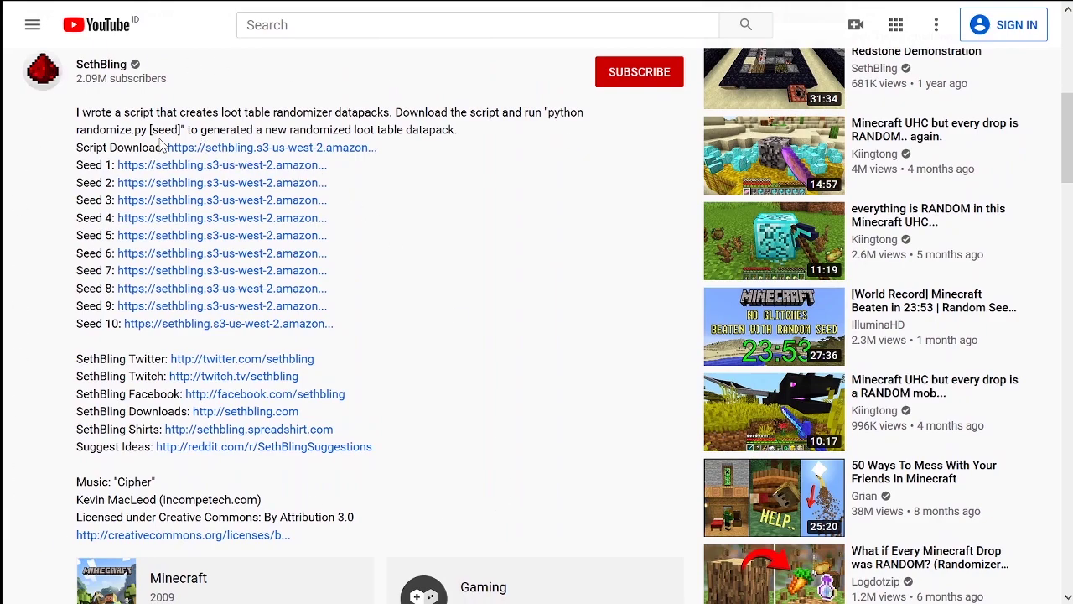
left_click_drag(80, 129, 90, 165)
left_click_drag(83, 218, 103, 236)
left_click(94, 249)
scroll(95, 249, "up", 1)
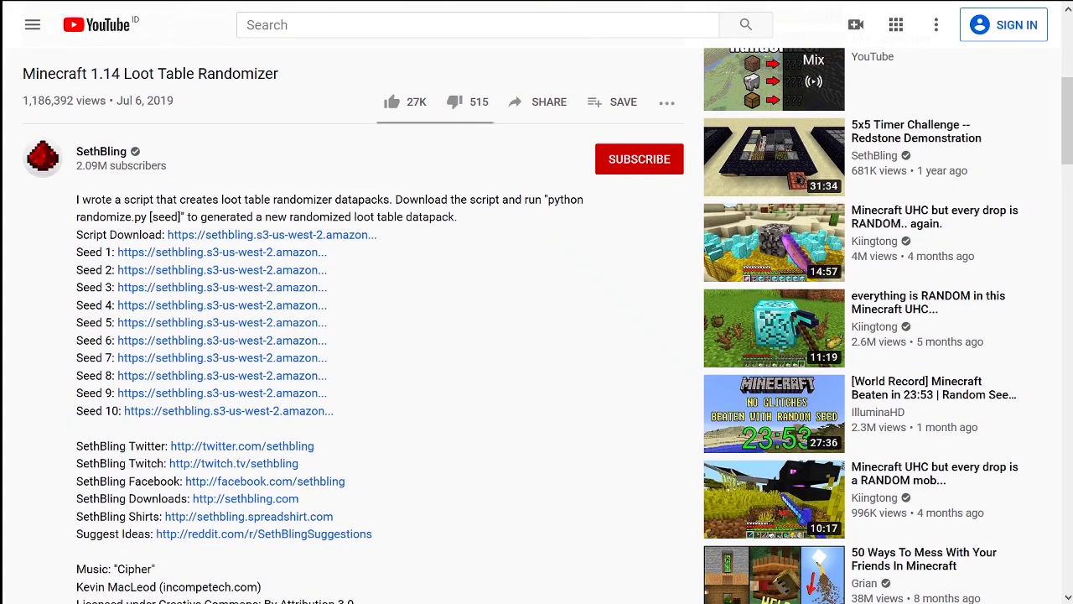
left_click(71, 235)
left_click(198, 237)
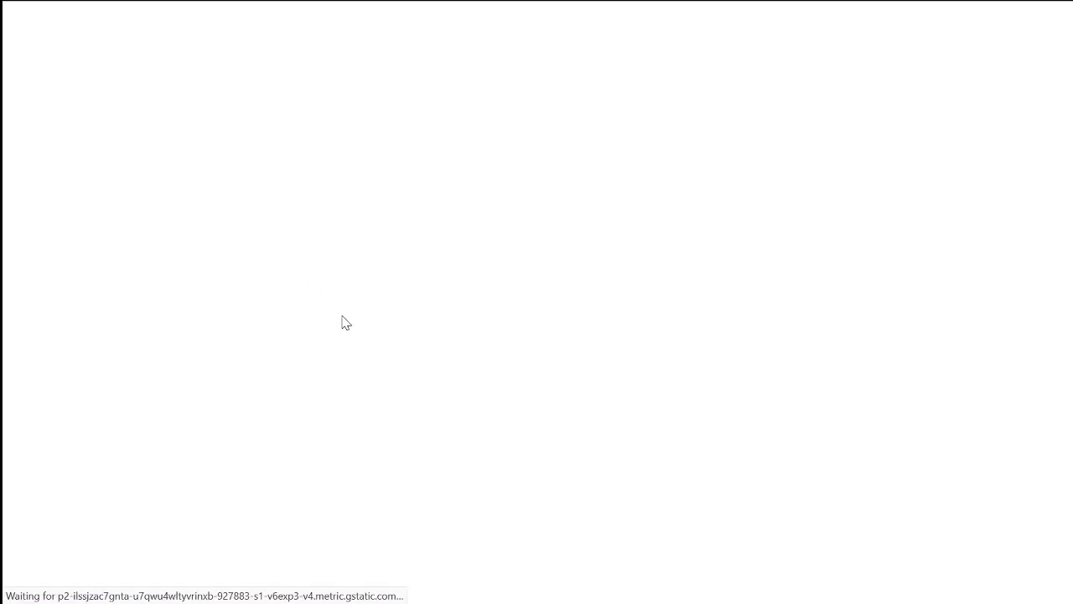
Save MinecraftLootRandomizer.zip to the Desktop
mouse_move(506, 193)
left_mouse_down()
mouse_move(447, 199)
mouse_move(497, 186)
left_mouse_up()
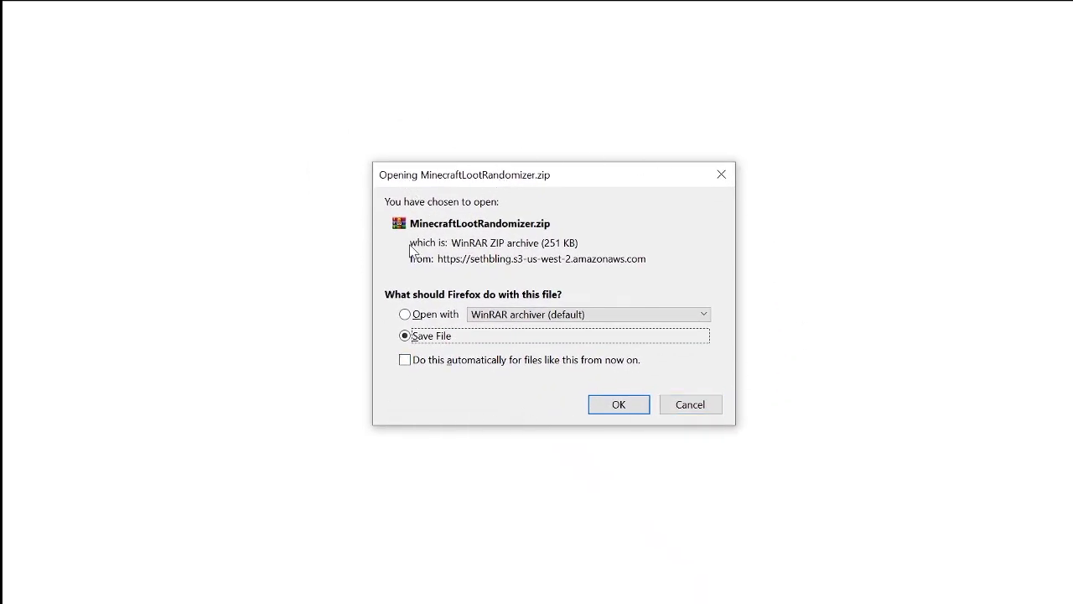
left_click(600, 404)
left_click(70, 124)
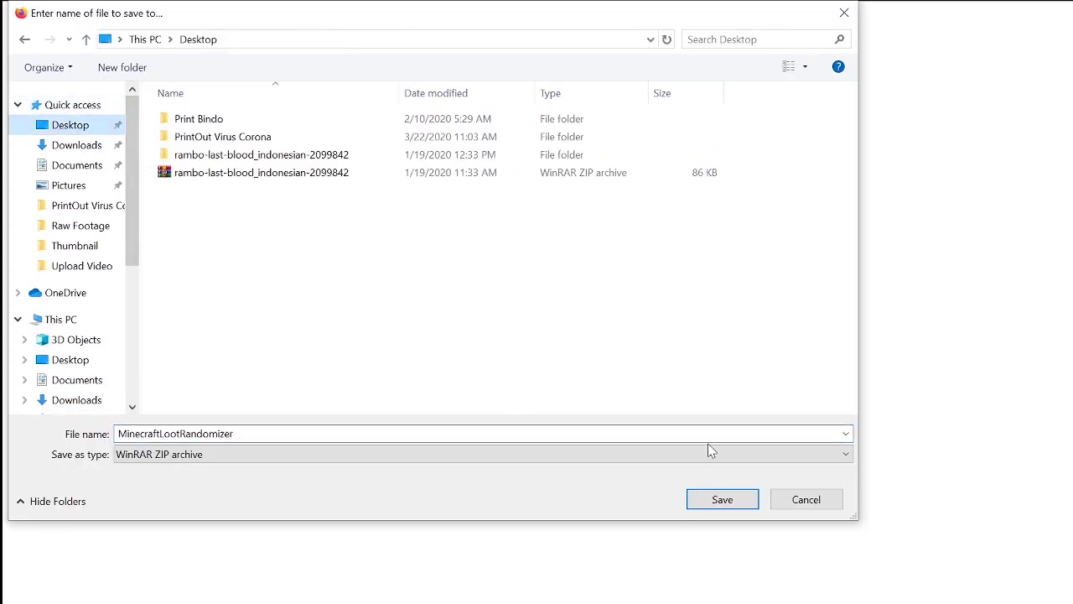
left_click(721, 498)
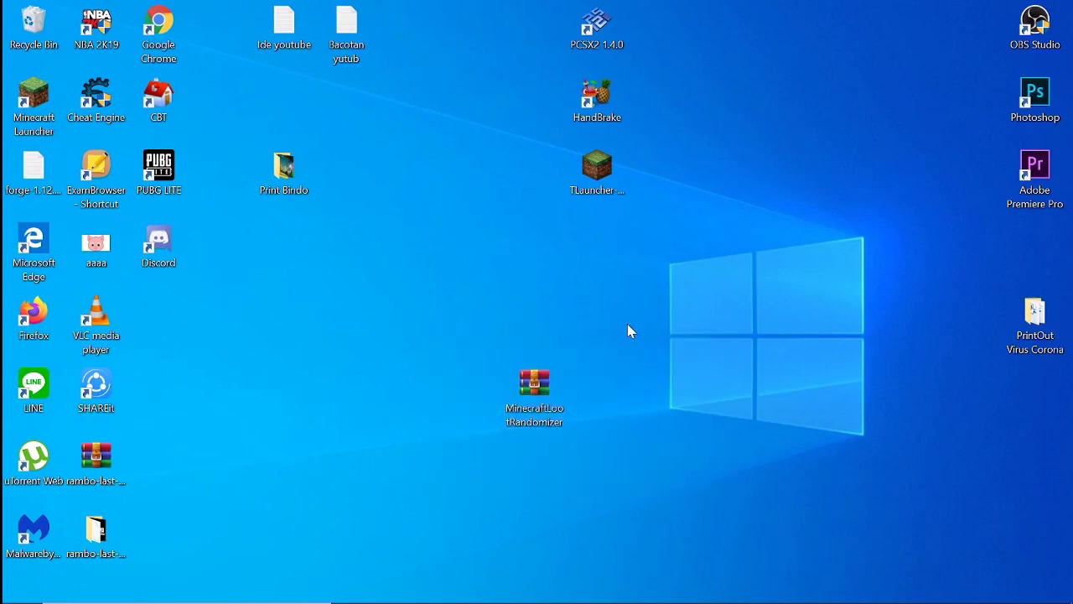
left_click_drag(627, 323, 427, 461)
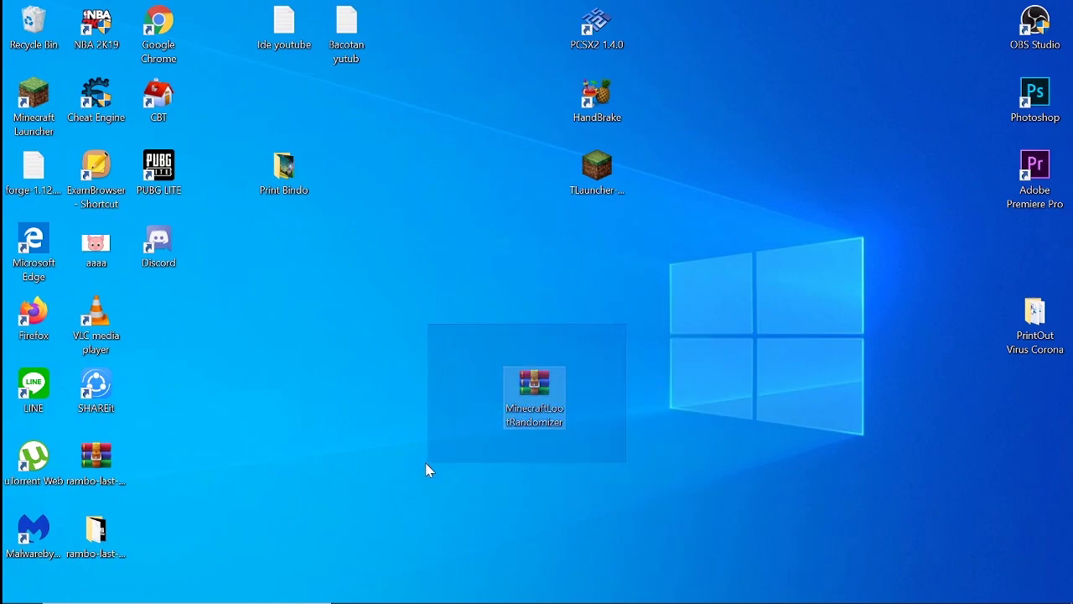
left_click_drag(464, 342, 593, 433)
left_click_drag(452, 353, 632, 476)
left_click_drag(569, 462, 466, 331)
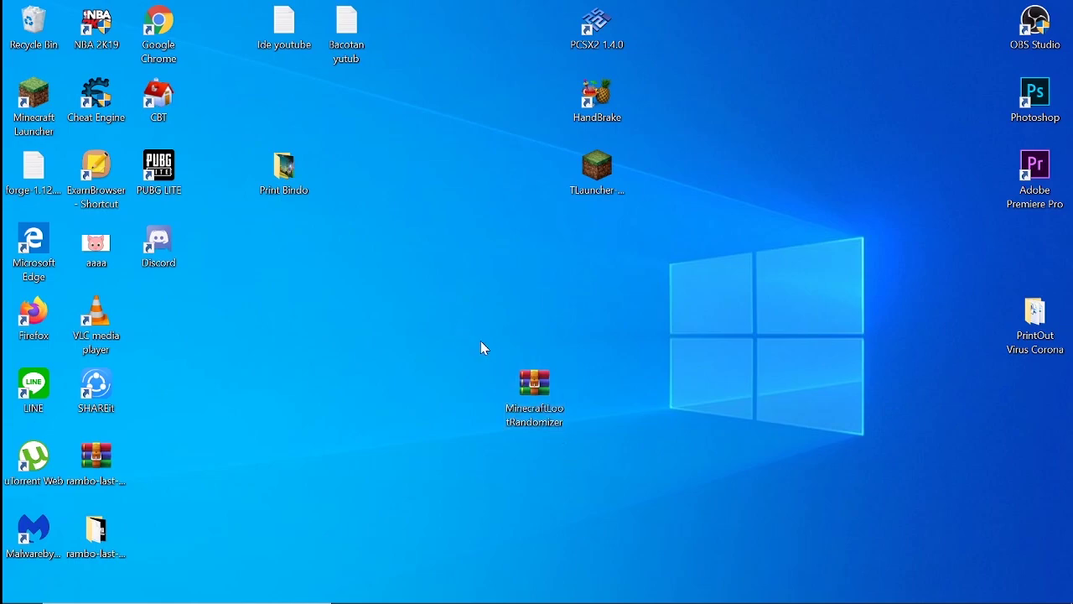
Launch Minecraft 1.14 through TLauncher and start creating a new singleplayer world
double_click(603, 180)
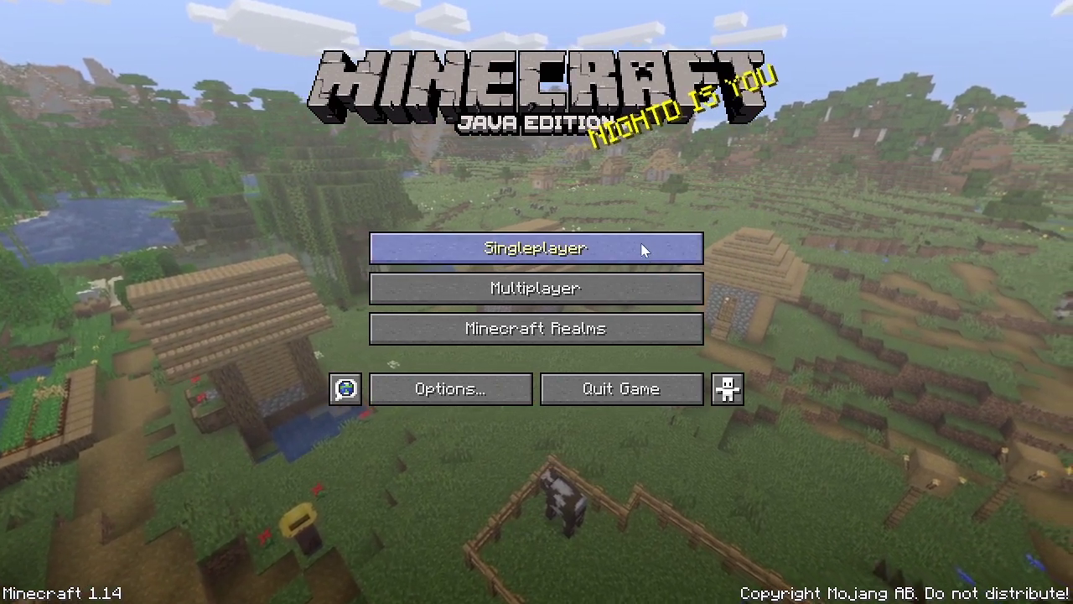
left_click(697, 247)
left_click(712, 533)
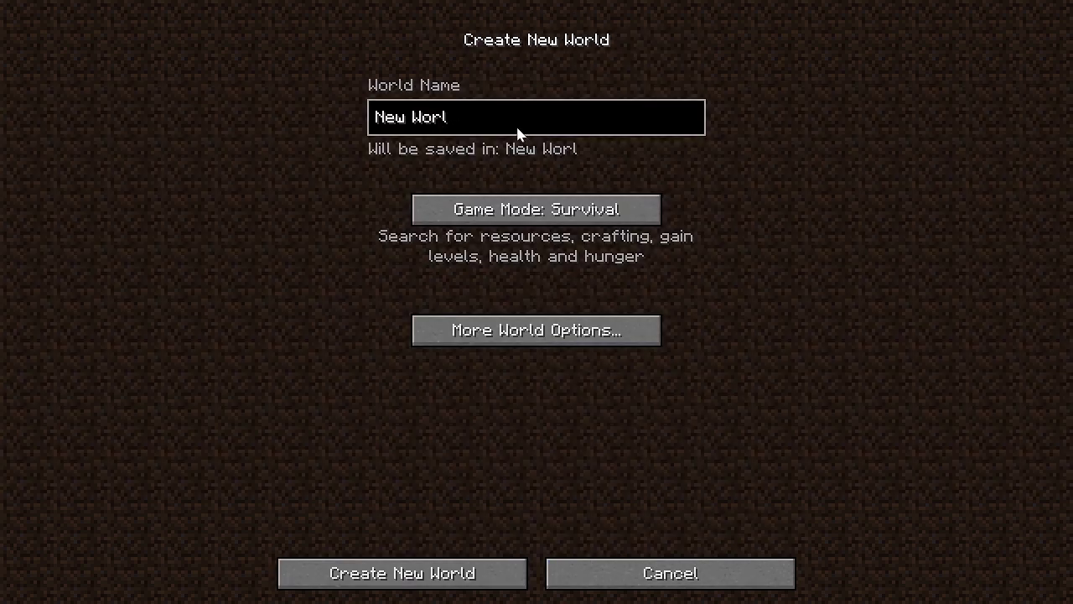
Name the new world "Tes Randomizer"
key("BackSpace")
key("BackSpace")
key("BackSpace")
key("BackSpace")
key("BackSpace")
key("BackSpace")
key("BackSpace")
key("BackSpace")
type("Tes")
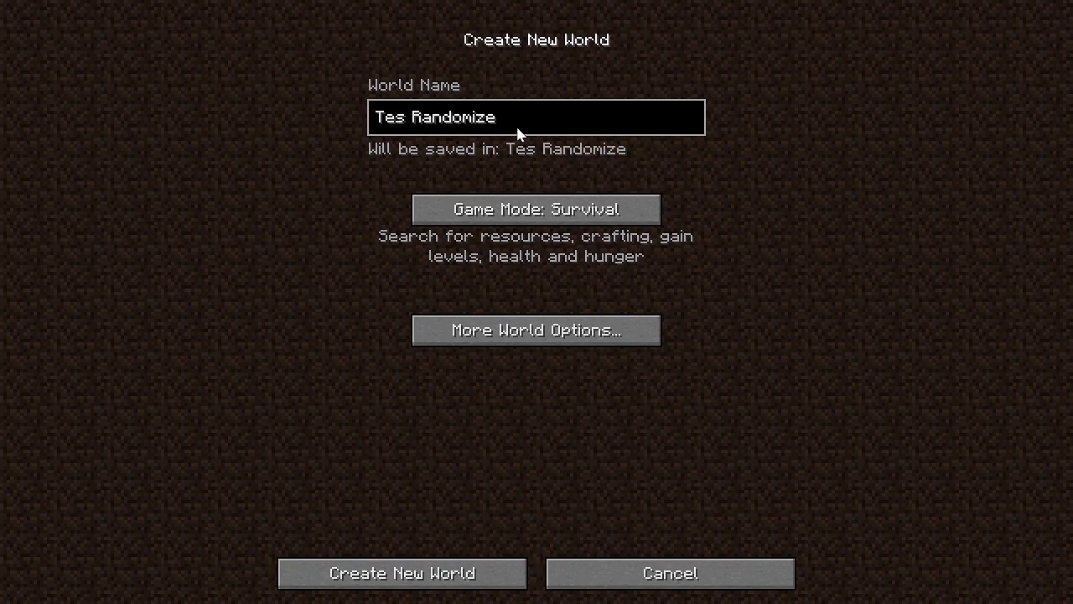
Set the game mode to Creative, with cheats allowed and the bonus chest on, and create the world
left_click(564, 328)
left_click(564, 325)
left_click(531, 211)
left_click(530, 212)
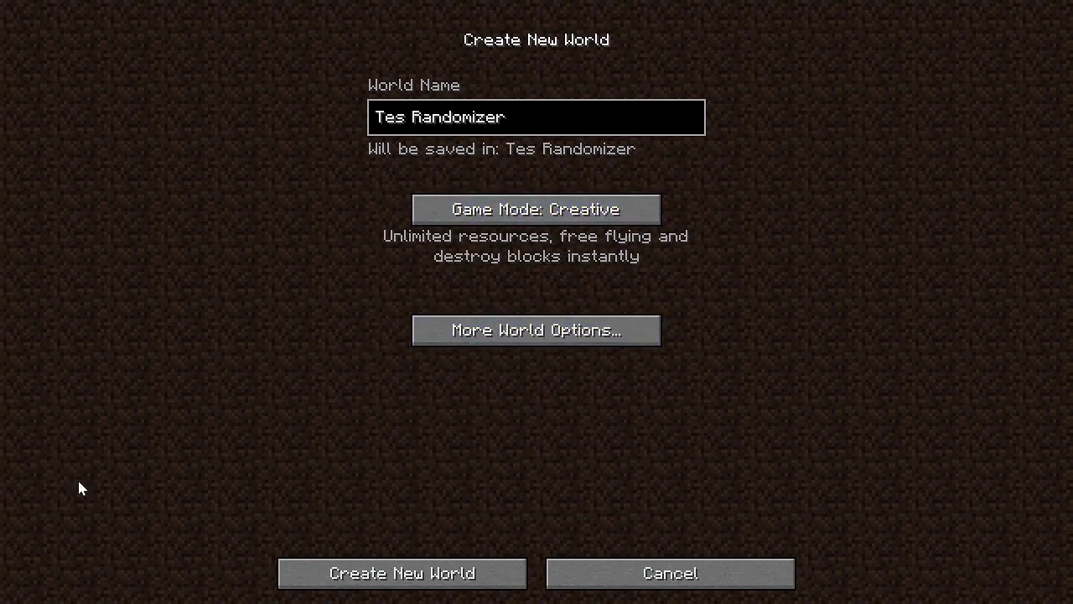
left_click(536, 329)
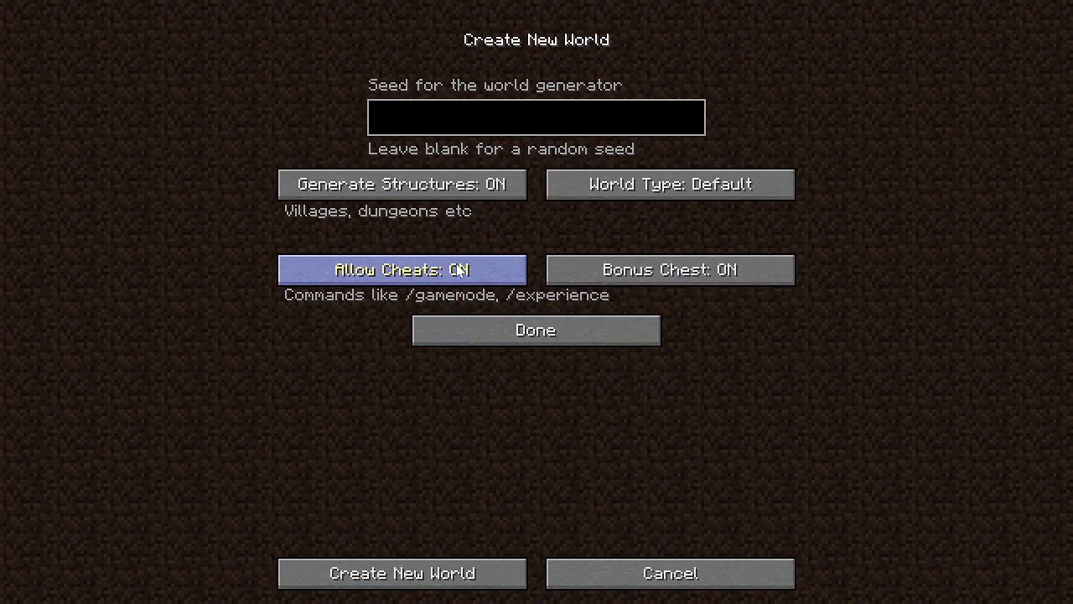
left_click(552, 321)
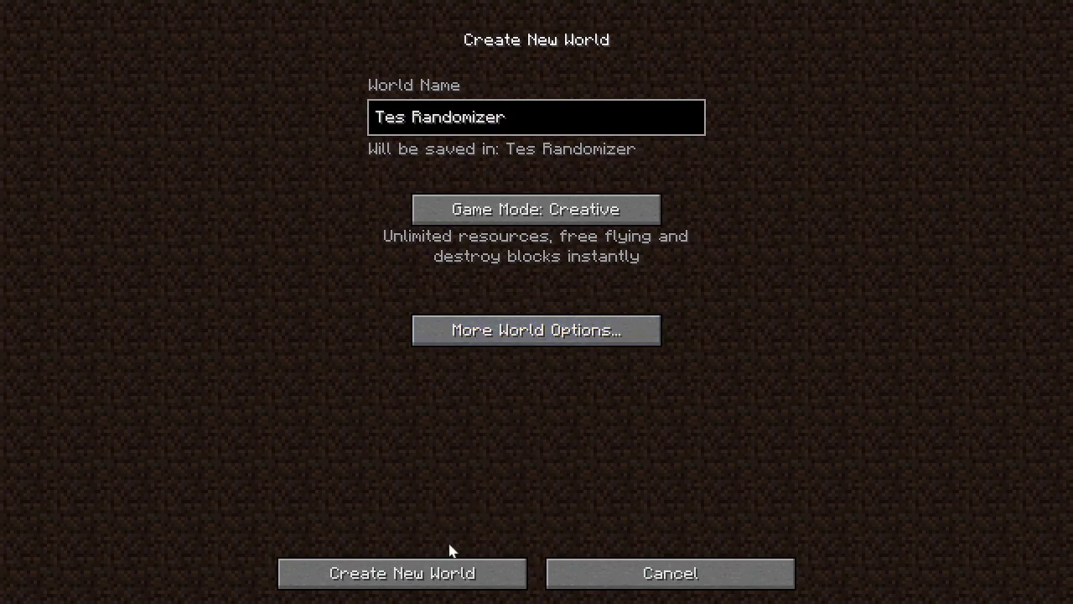
left_click(400, 570)
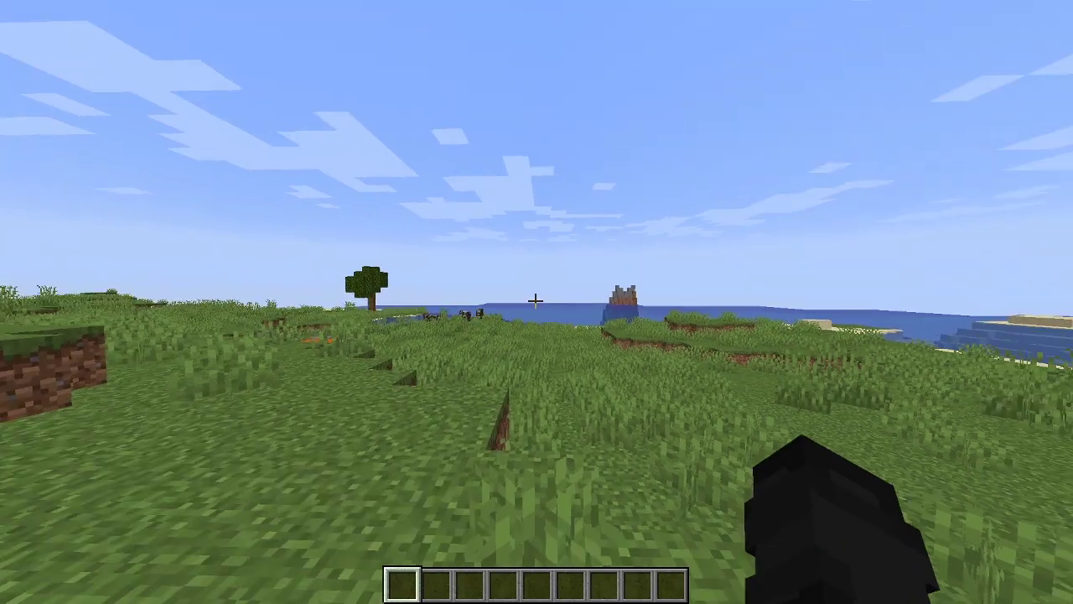
Switch the player to Survival mode with the command /gamemode survival
type("/gamemode survi")
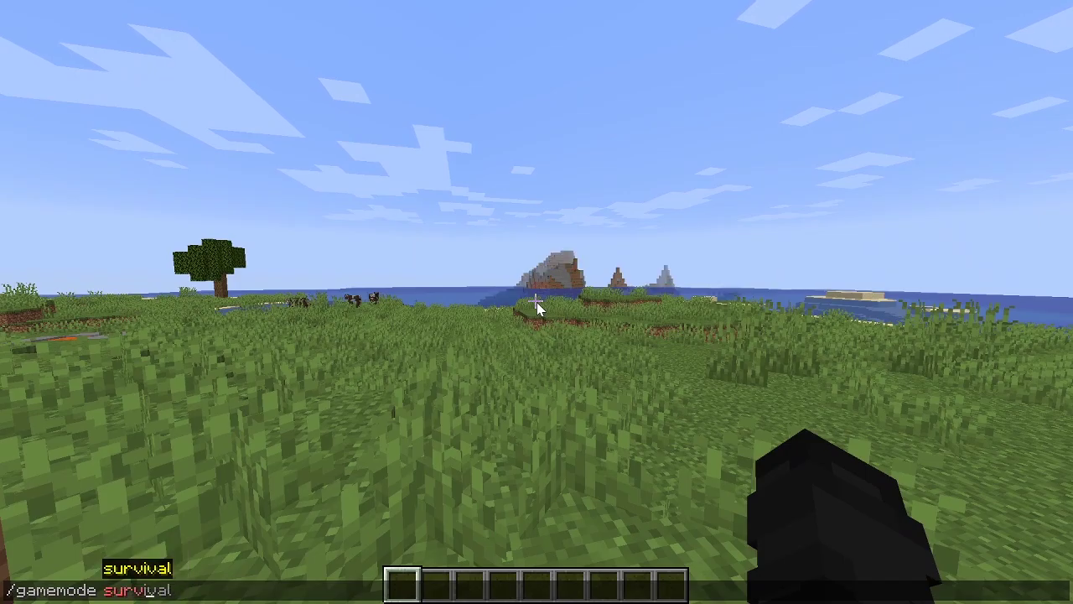
key("Tab")
key("Return")
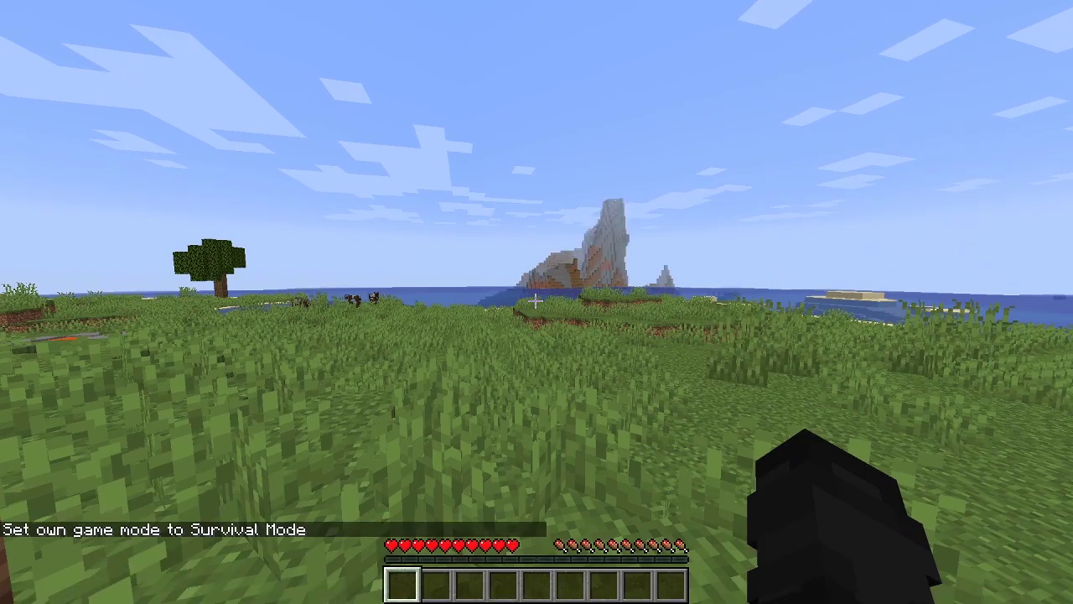
Break some grass and pick the white flower near the spawn point
left_click(537, 301)
left_click(536, 301)
key("w")
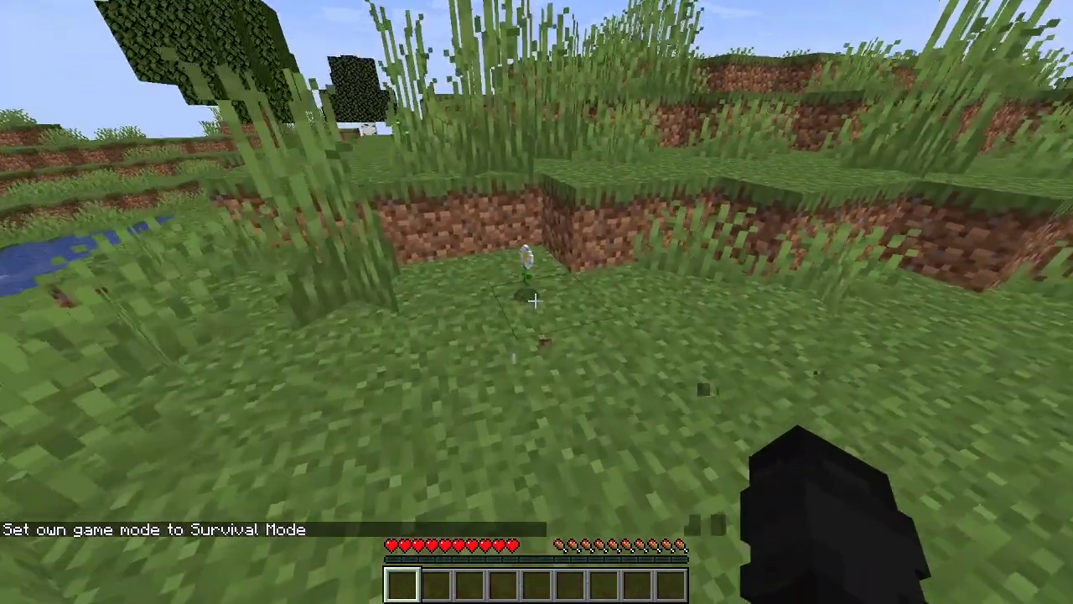
right_click(535, 301)
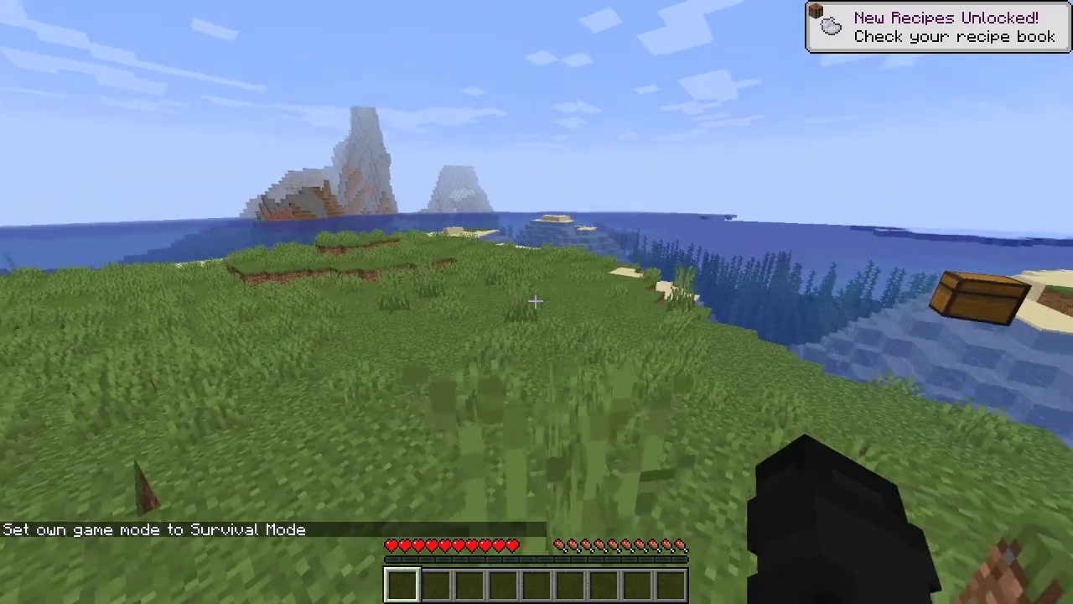
Save the world, return to the title screen and quit Minecraft
key("Escape")
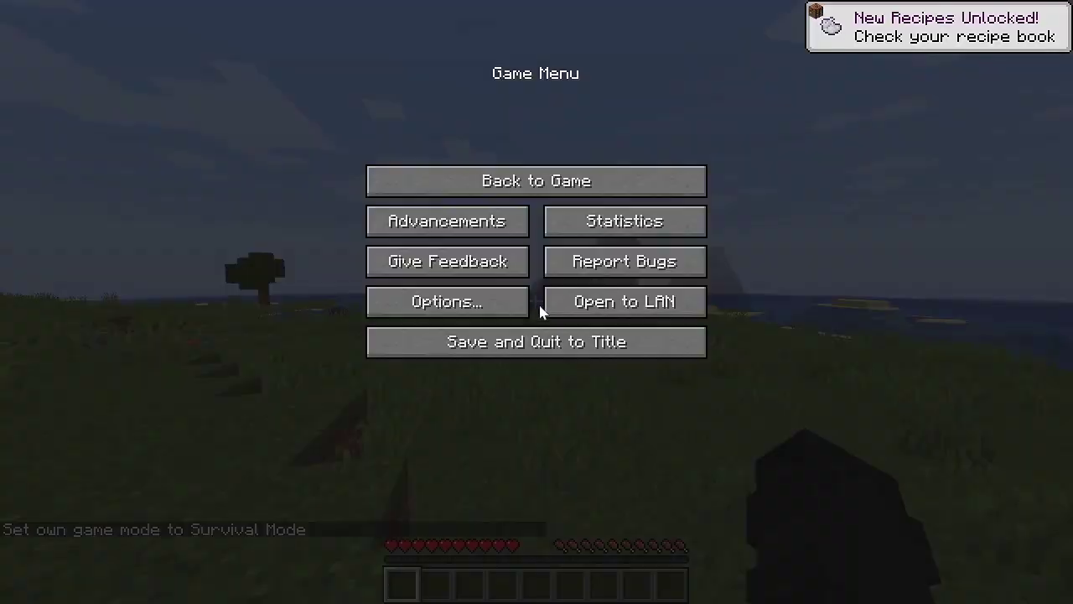
left_click(571, 343)
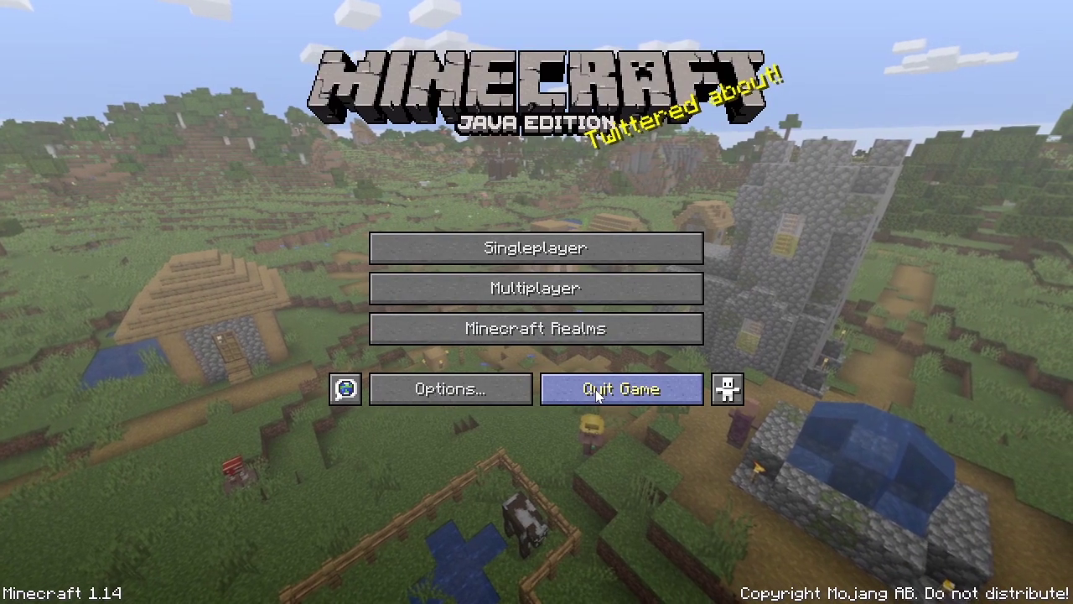
left_click(595, 393)
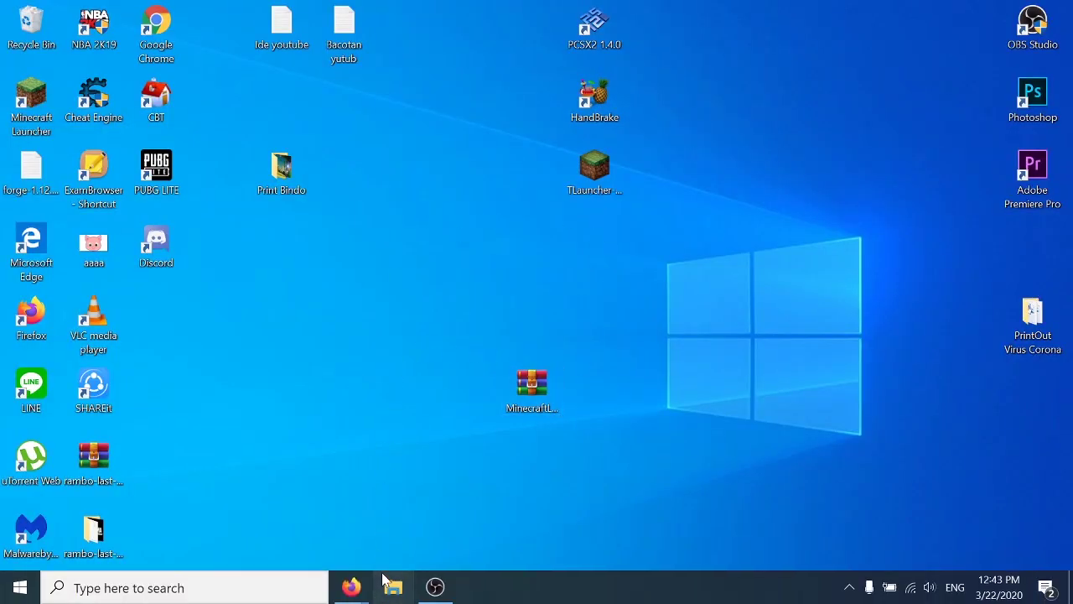
Open the %appdata% folder in a new File Explorer window
left_click(393, 589)
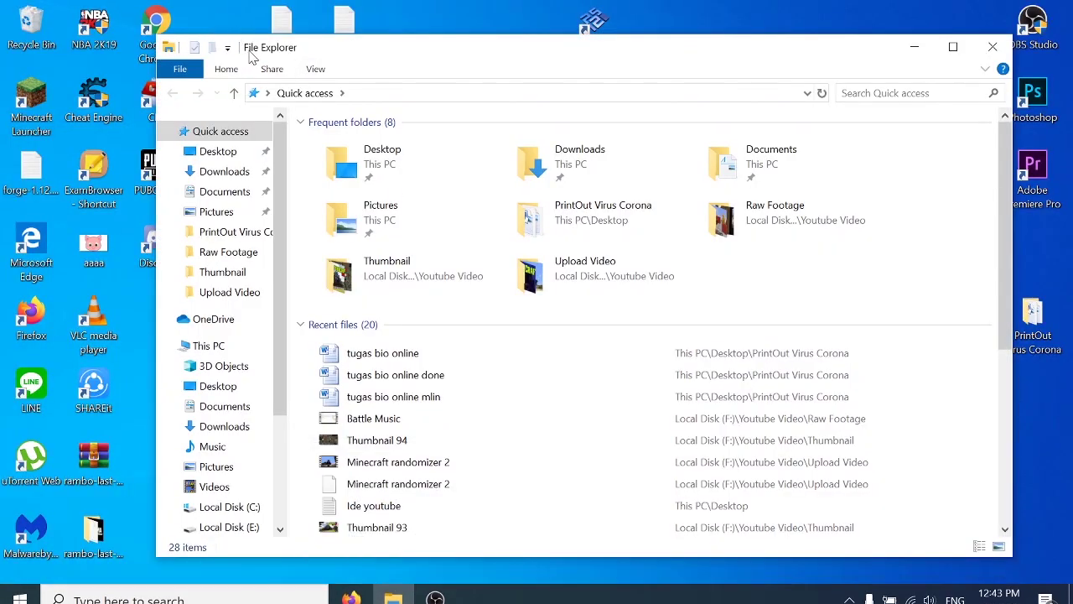
left_click_drag(255, 50, 280, 51)
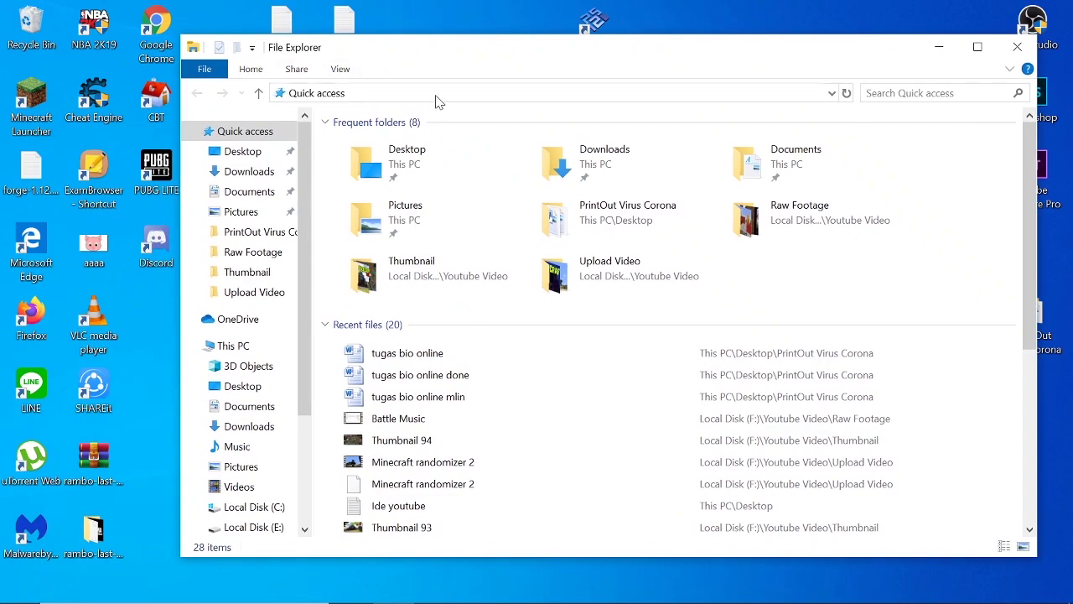
left_click(435, 97)
type("%appdata%")
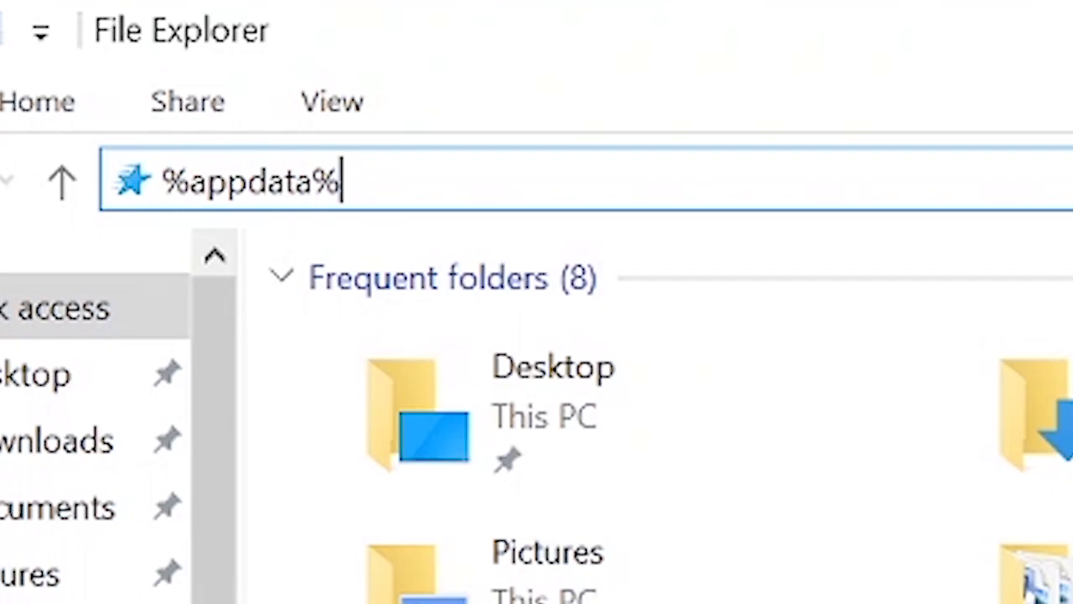
key("Return")
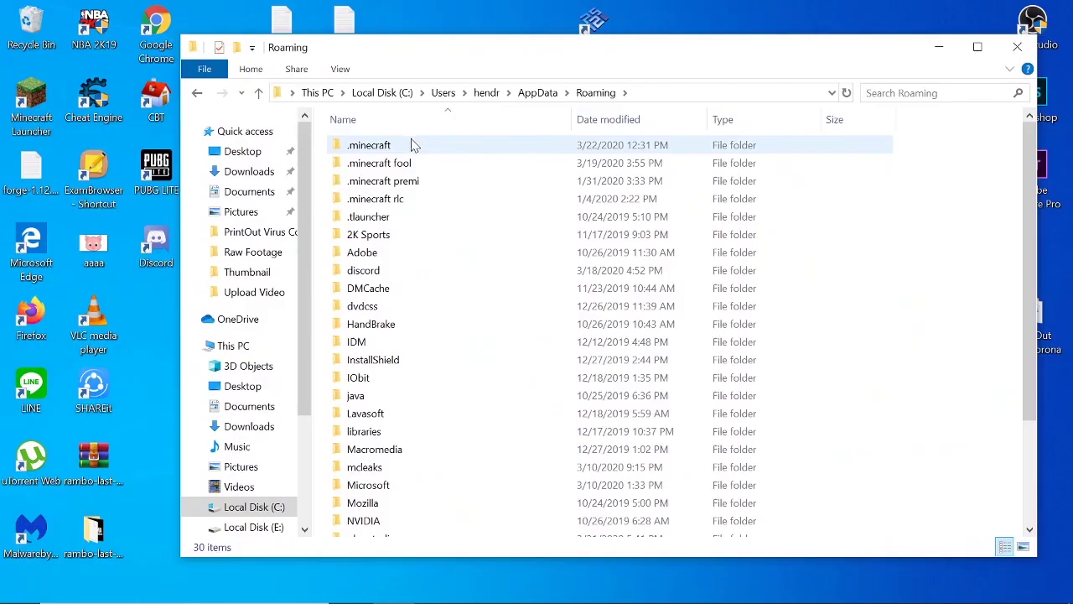
Go to the saves folder inside .minecraft and select the Tes Randomizer world folder
double_click(399, 147)
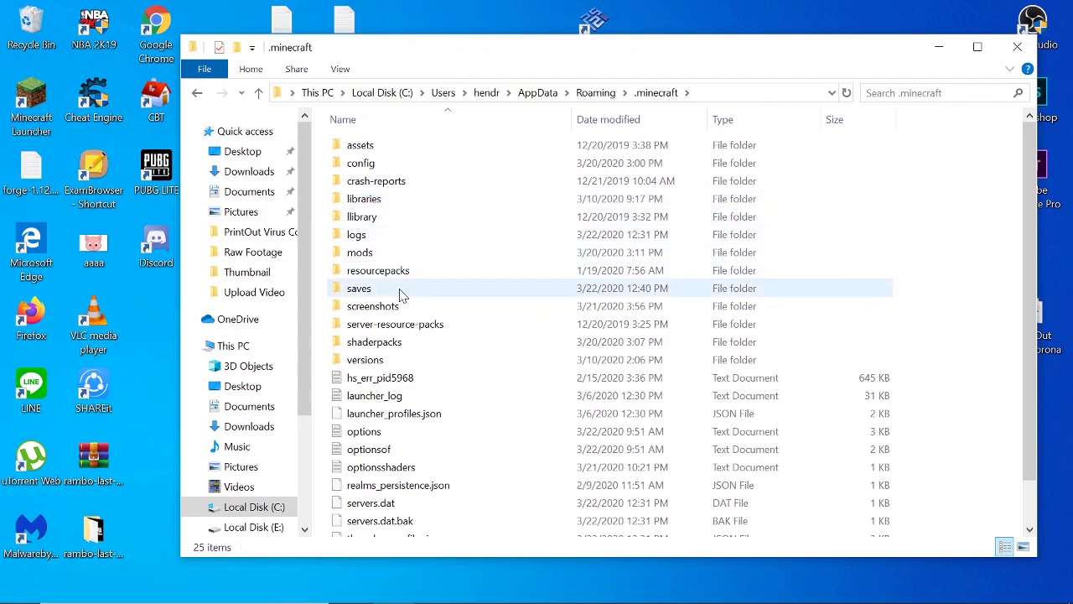
double_click(358, 289)
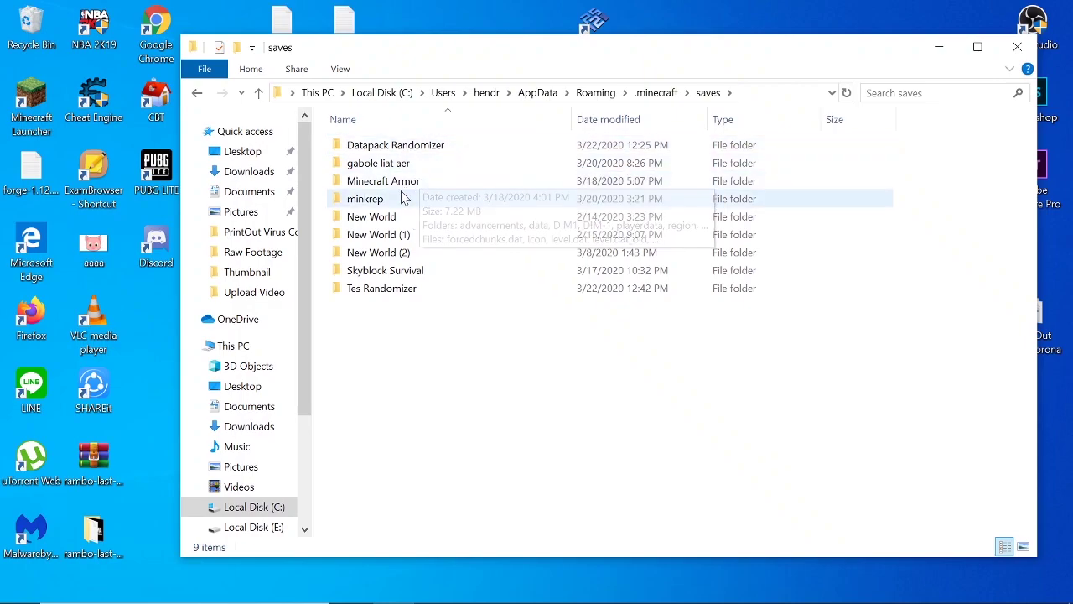
left_click(362, 289)
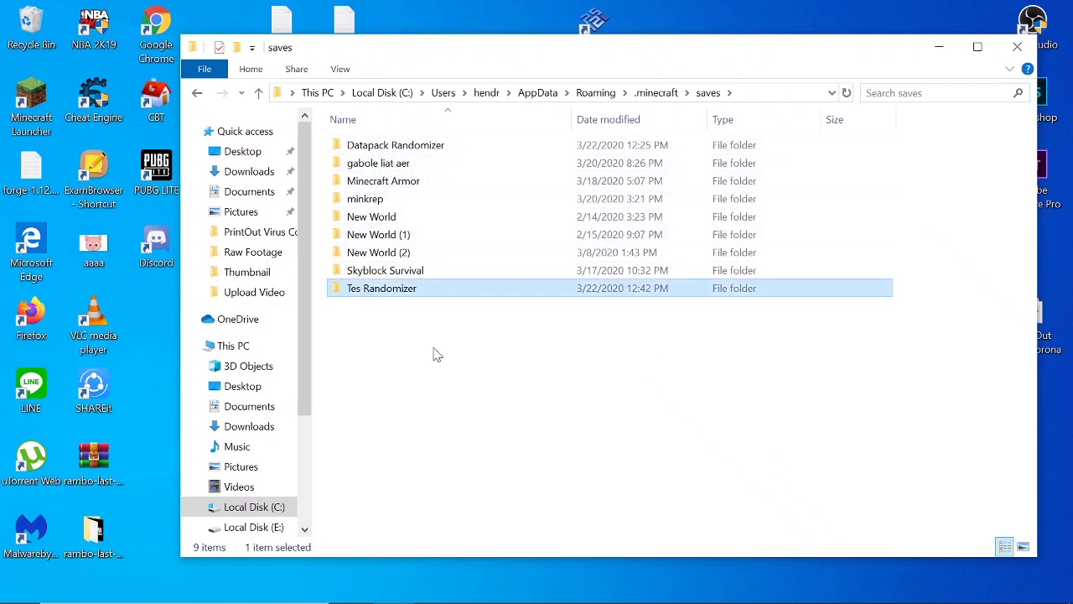
Open the datapacks folder of the Tes Randomizer world and move the window aside to uncover the desktop
double_click(365, 290)
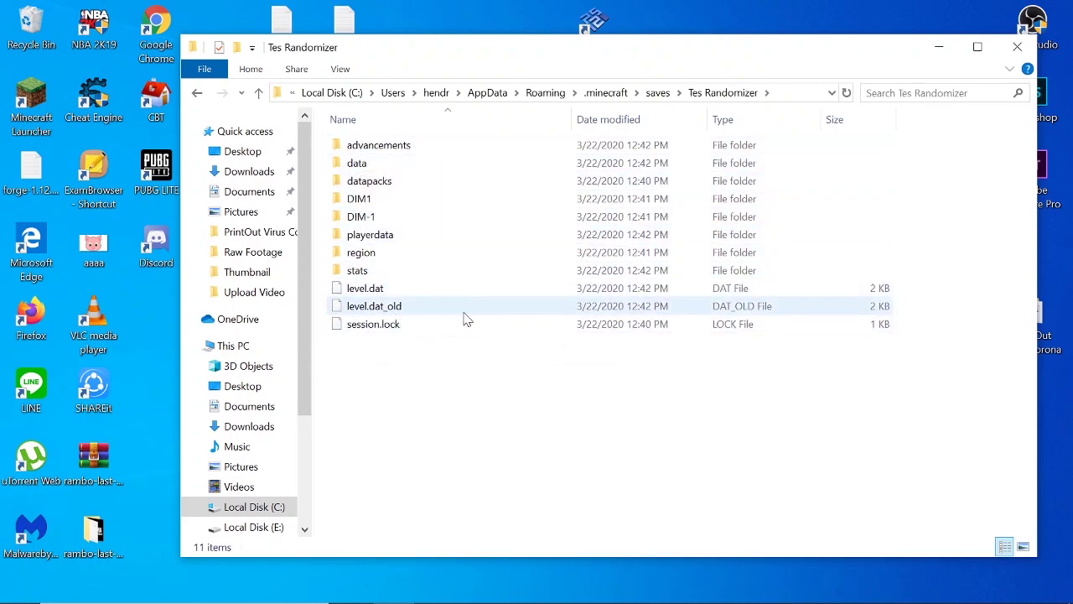
double_click(421, 186)
left_click_drag(827, 57, 668, 23)
Move the MinecraftLootRandomizer archive from the desktop into the world's datapacks folder
mouse_move(528, 572)
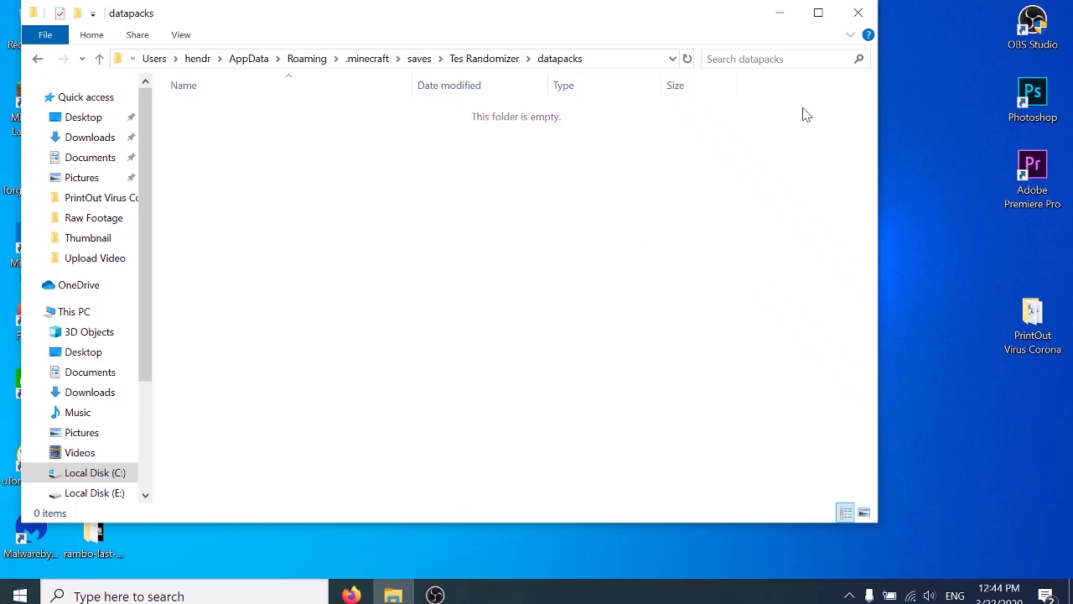
left_click_drag(880, 521, 492, 258)
left_click_drag(547, 389, 302, 180)
left_click_drag(492, 258, 882, 484)
left_click(482, 113)
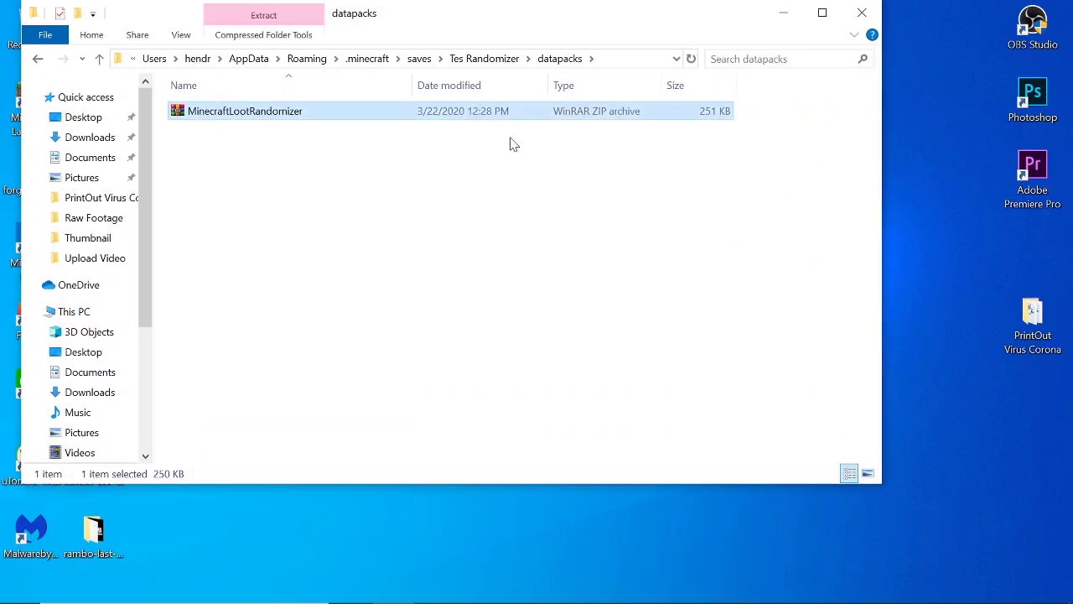
Extract the MinecraftLootRandomizer archive into a folder of the same name inside datapacks
right_click(268, 115)
left_click(368, 215)
left_click_drag(500, 201, 544, 190)
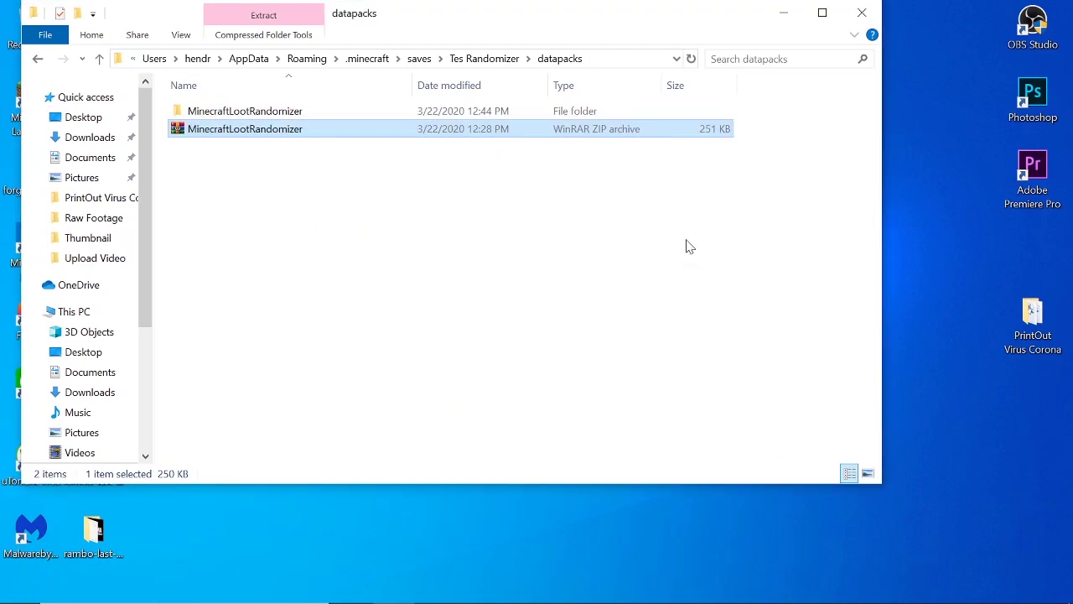
Move loot_tables and randomize from the extracted MinecraftLootRandomizer folder up into datapacks and delete the emptied folder
left_click(394, 106)
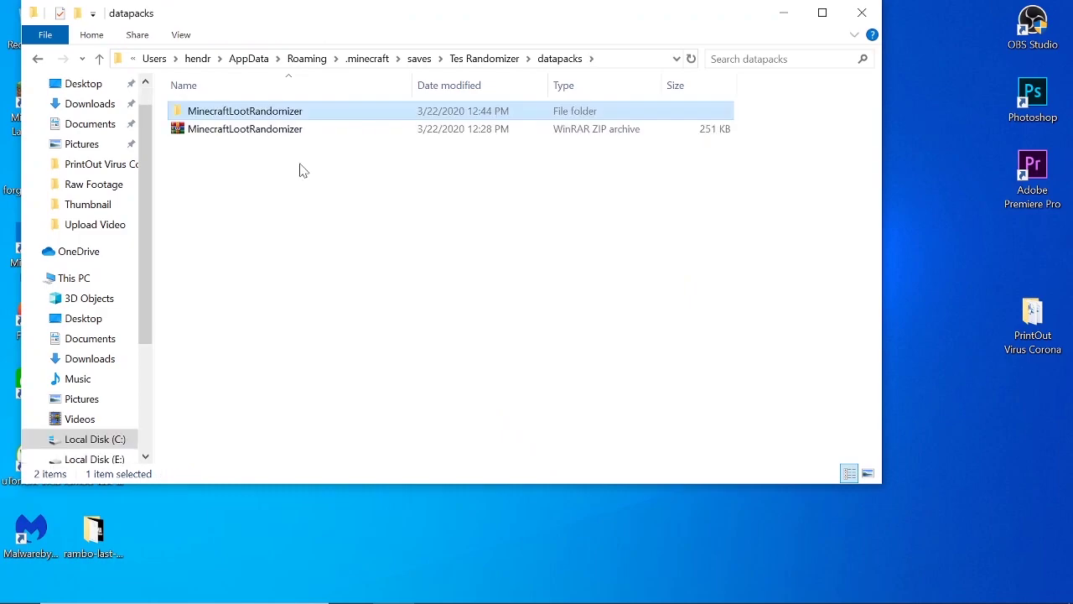
double_click(220, 114)
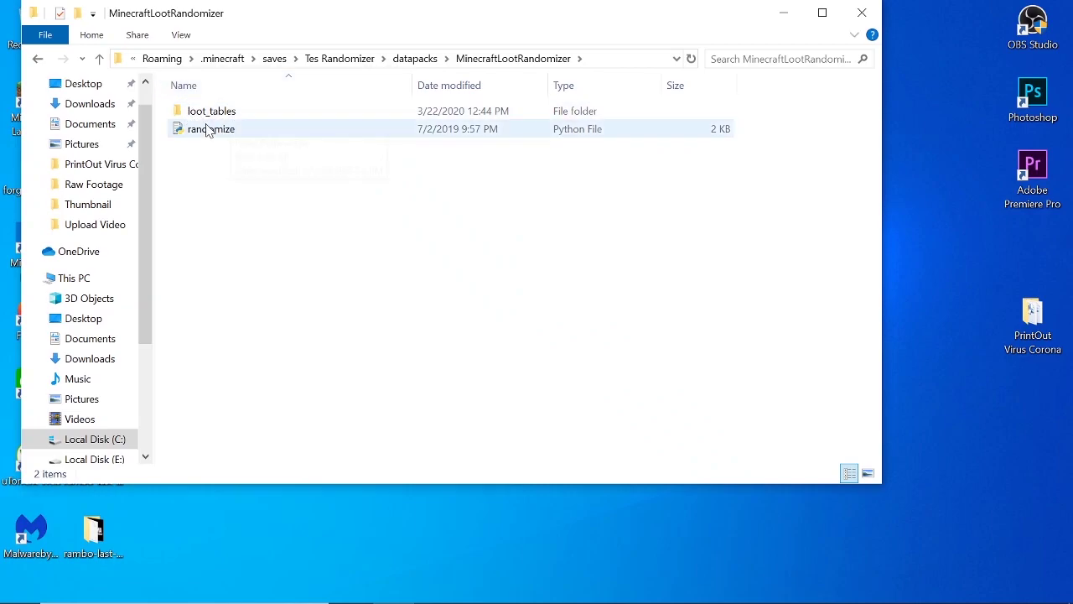
left_click_drag(255, 167, 264, 117)
left_click(318, 400)
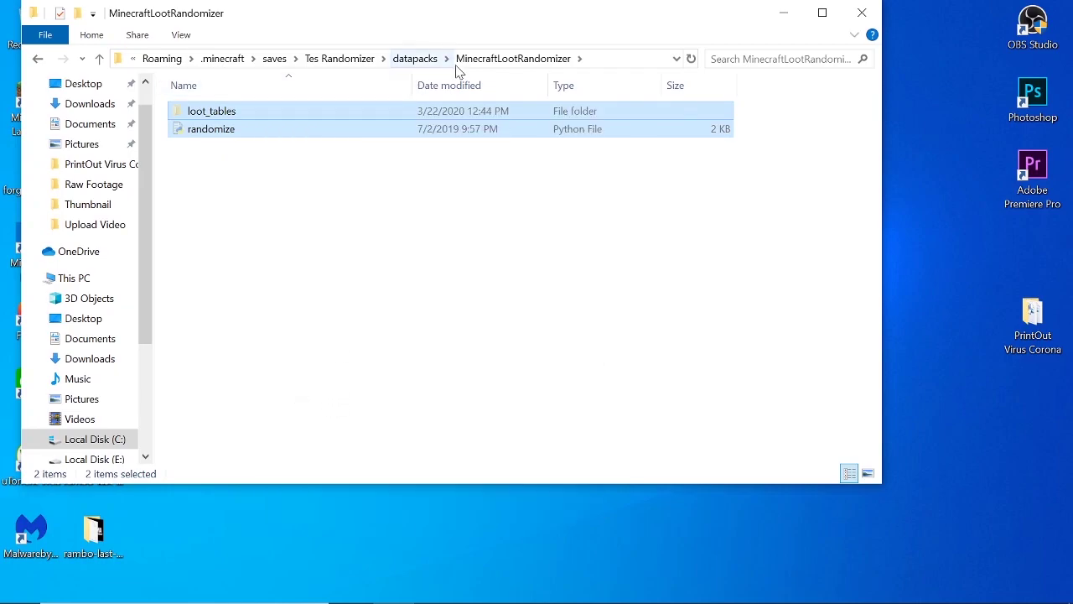
left_click(415, 59)
right_click(361, 298)
left_click(394, 420)
key("Delete")
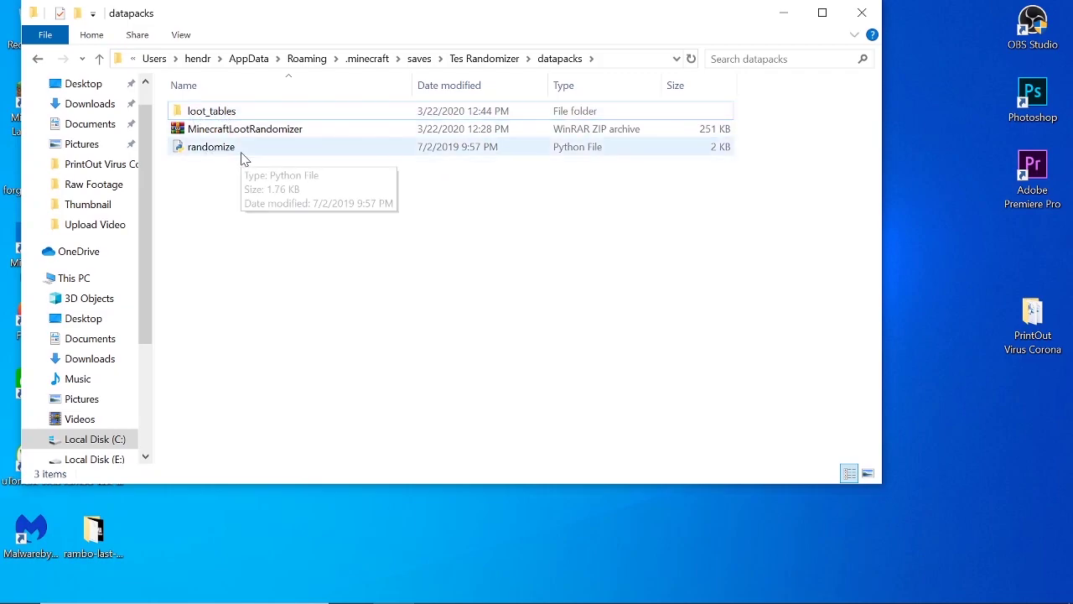
Switch to Firefox, search the web for "phyton download" and open the python.org downloads page
left_click(212, 156)
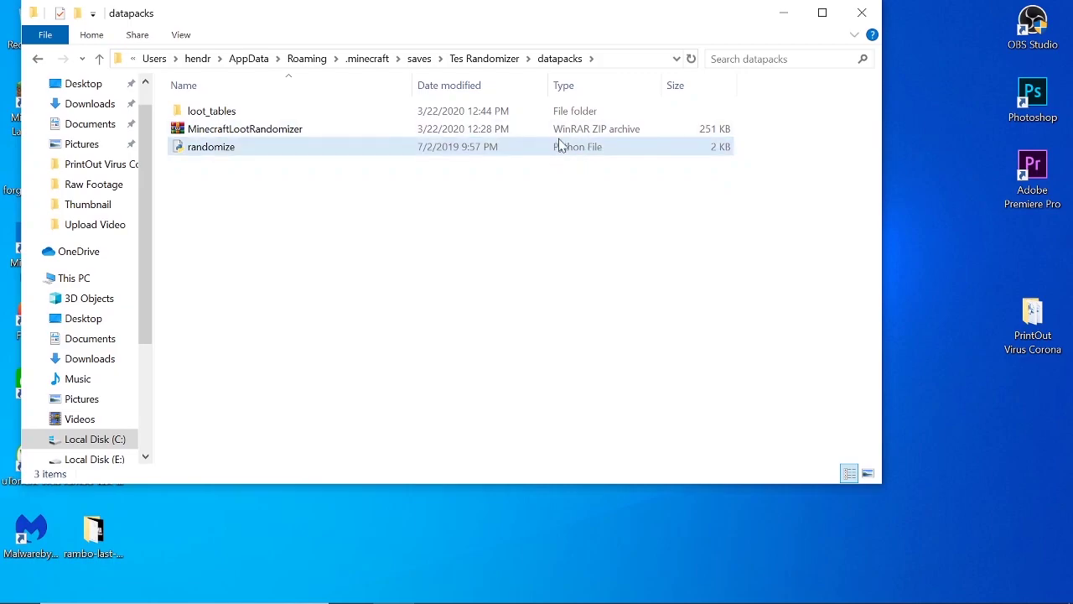
left_click(352, 588)
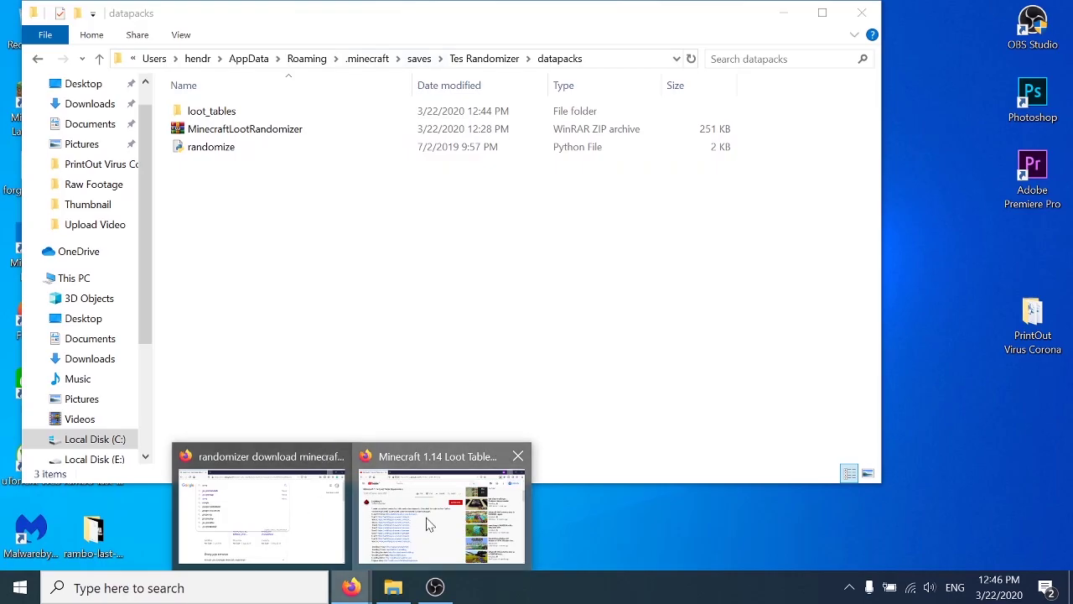
left_click(436, 510)
type("yton download")
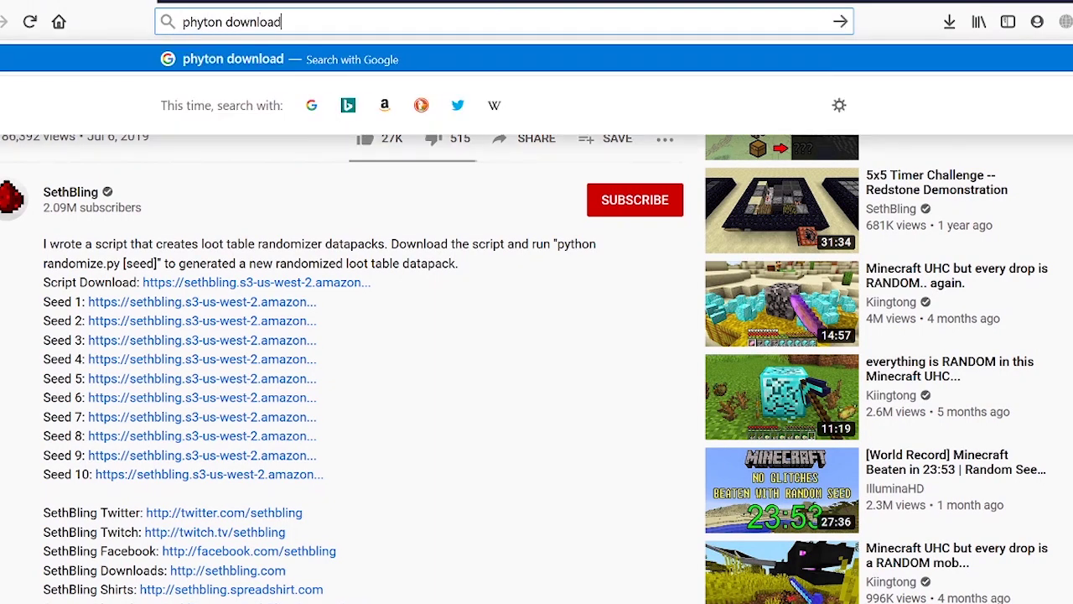
key("Return")
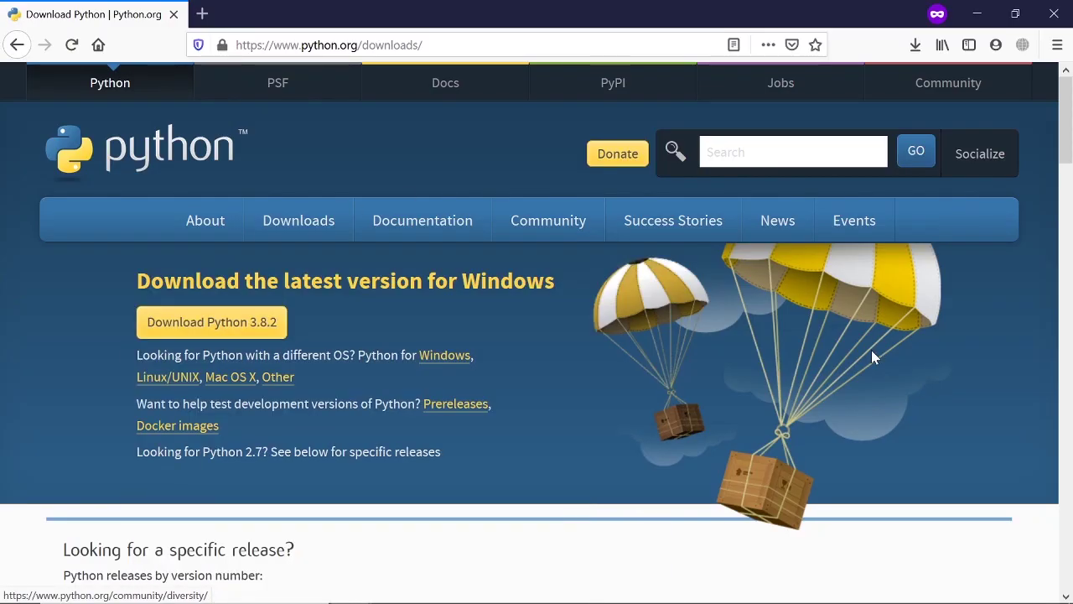
Download the Python 3.8.2 installer for Windows and save it to the Desktop as python-3.8.2
left_click(245, 331)
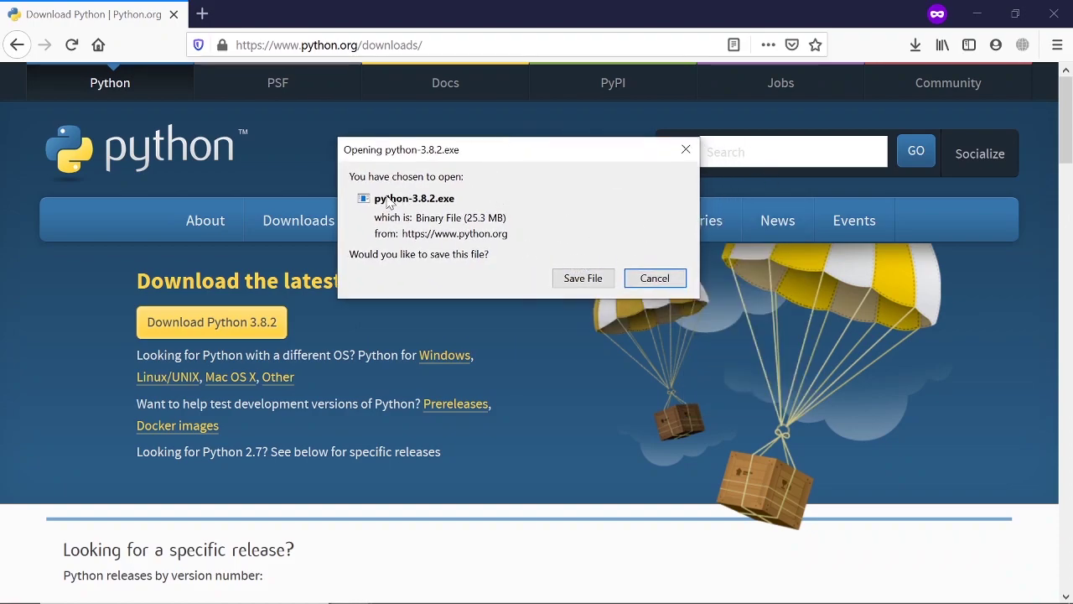
left_click(574, 278)
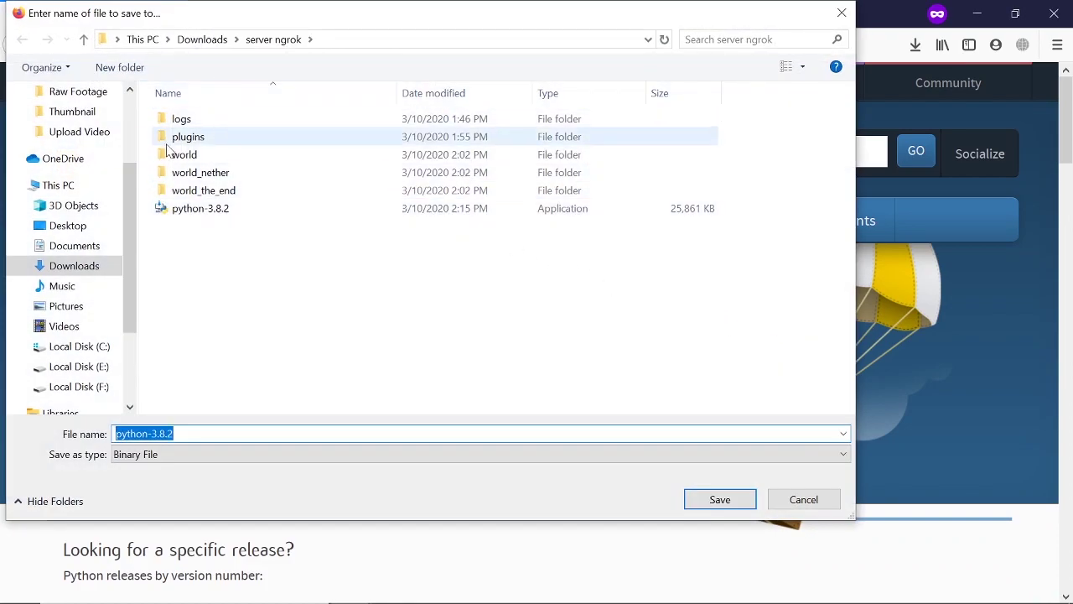
scroll(98, 159, "up", 1)
scroll(98, 160, "up", 1)
left_click(71, 92)
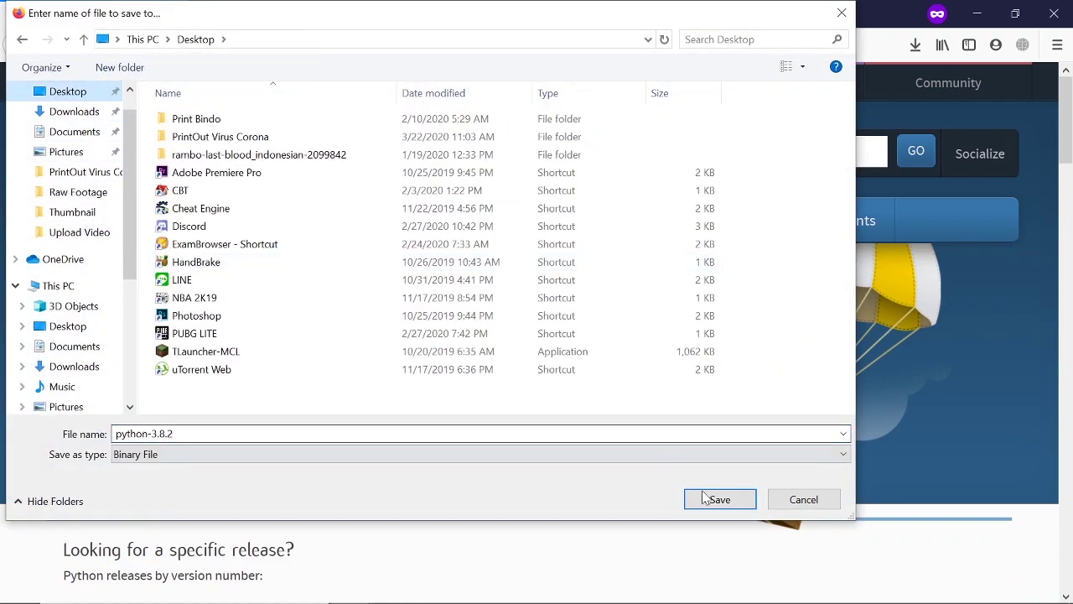
left_click(720, 498)
Open the downloaded python-3.8.2.exe installer and cancel its setup
left_click(914, 44)
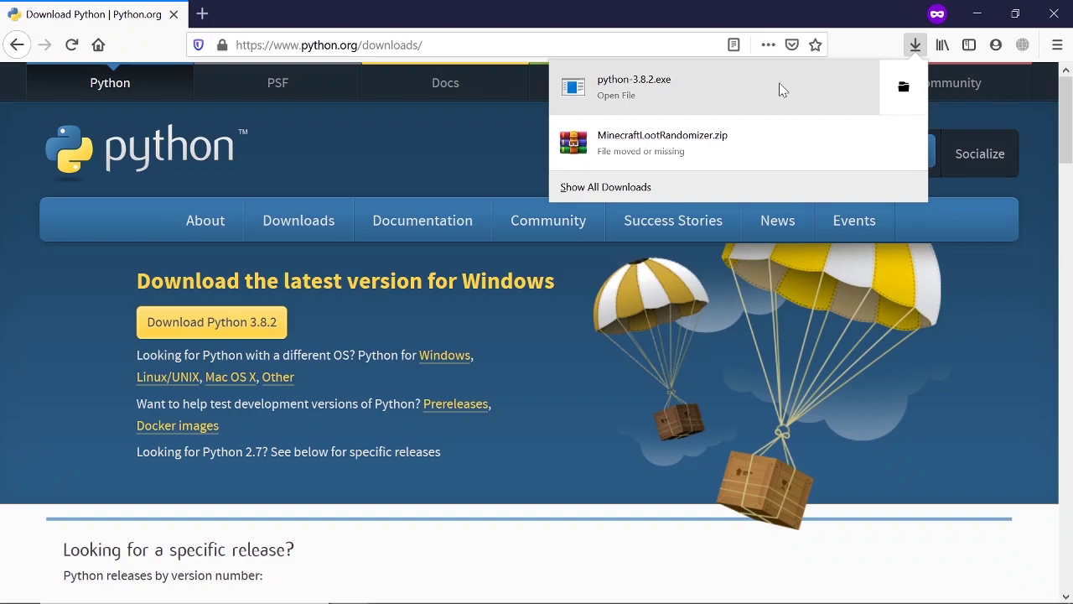
left_click(780, 90)
left_click(580, 340)
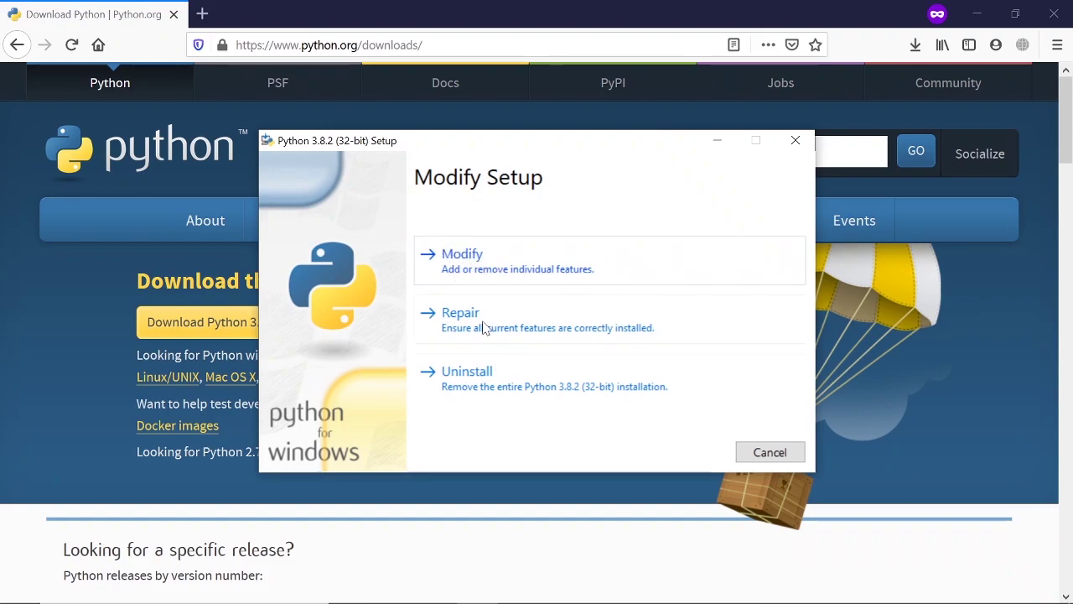
left_click(780, 453)
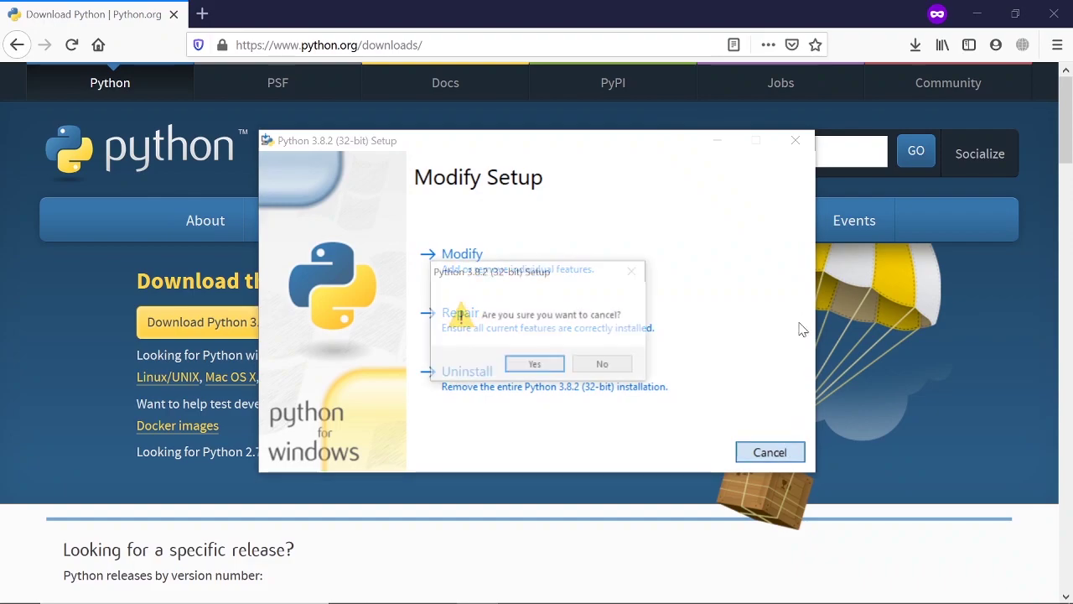
left_click(536, 366)
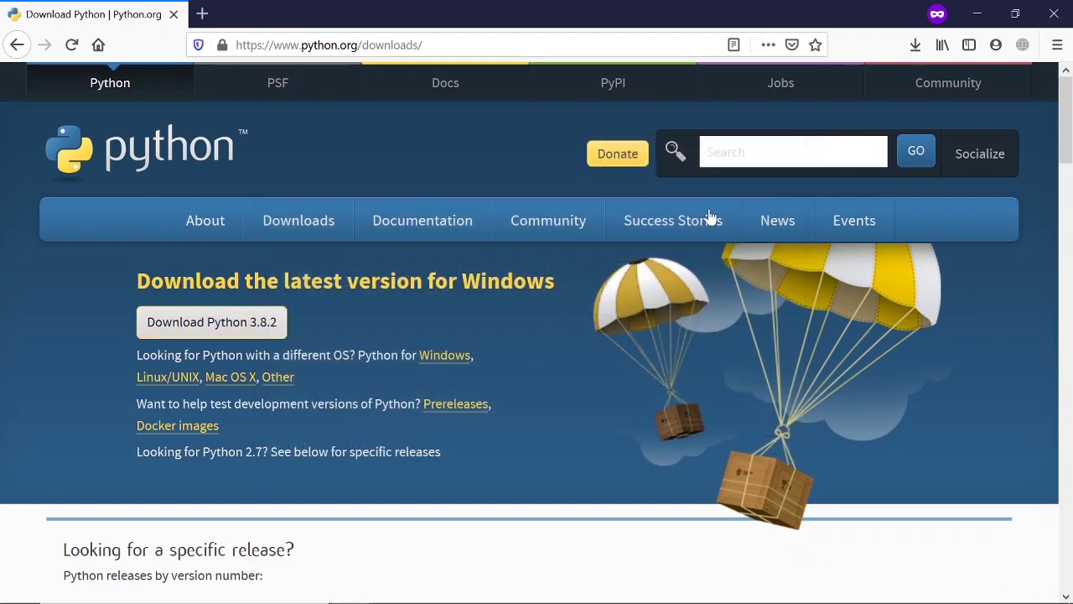
Return to the datapacks folder, run the randomize script to generate the random loot datapack, and close the folder window
left_click(976, 16)
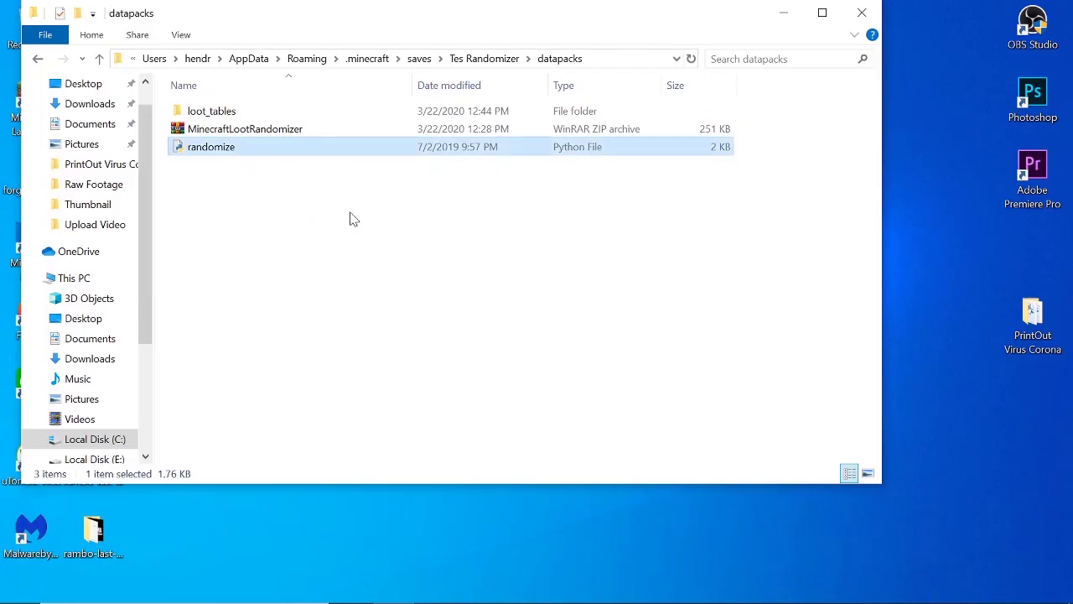
double_click(228, 151)
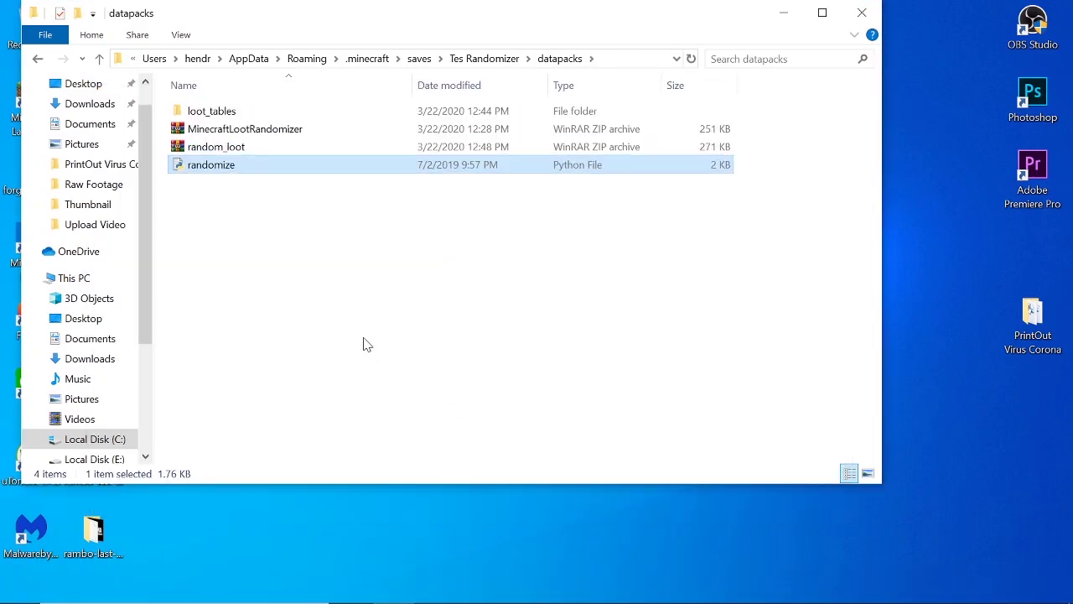
left_click(233, 149)
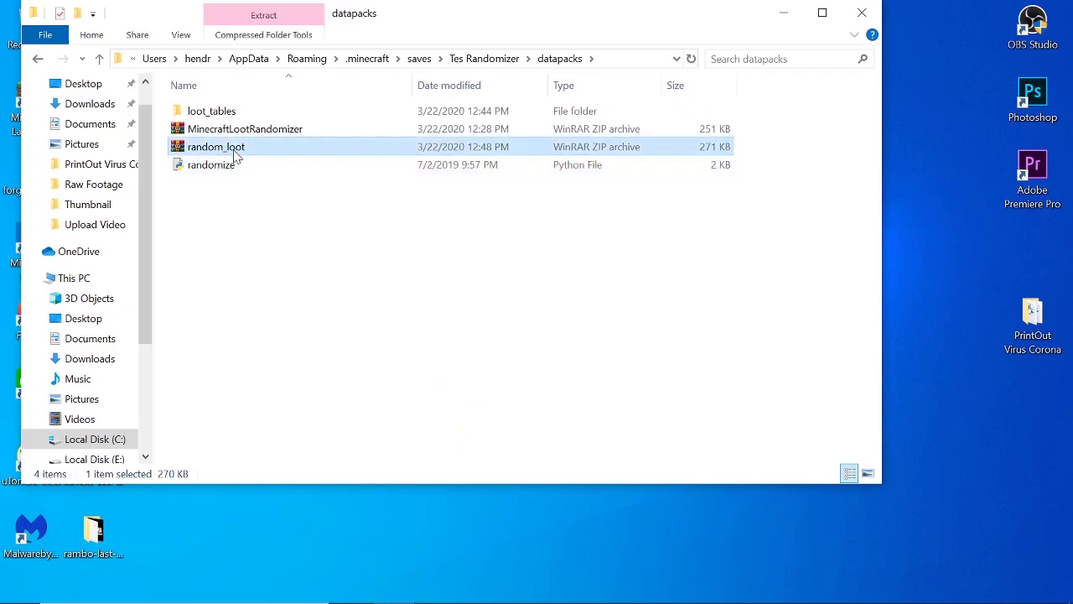
left_click(262, 204)
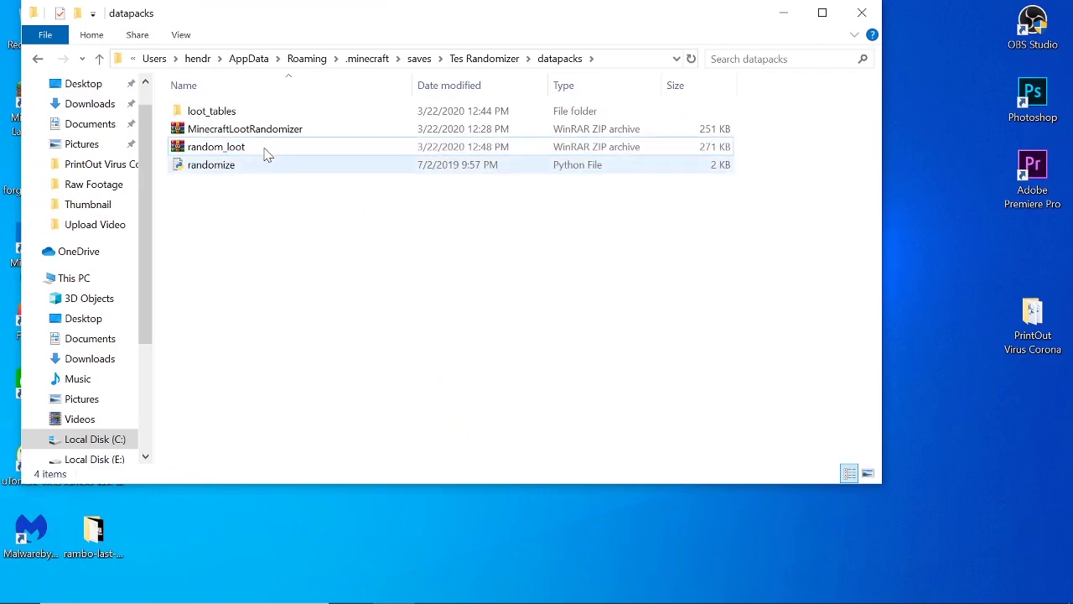
left_click(861, 17)
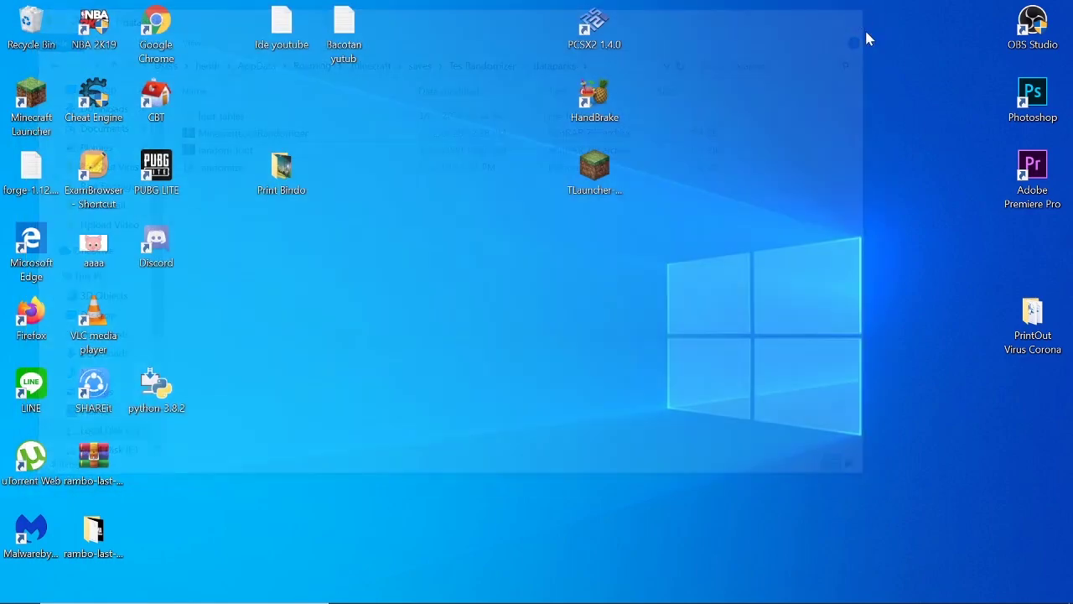
Start Minecraft Release 1.14 from TLauncher and load the singleplayer world Tes Randomizer
left_click(598, 193)
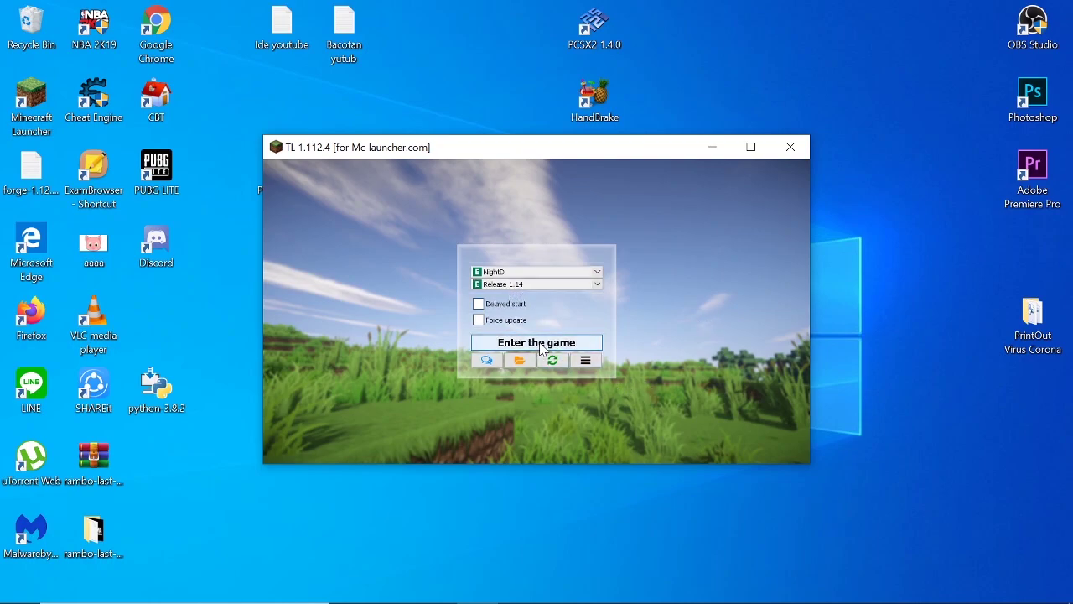
left_click(541, 347)
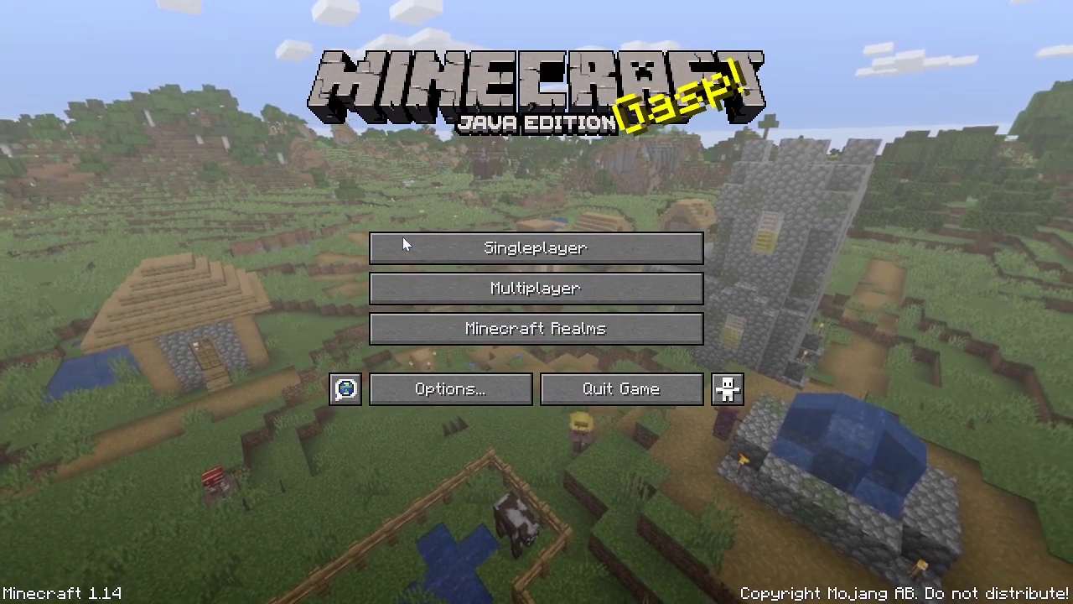
left_click(459, 248)
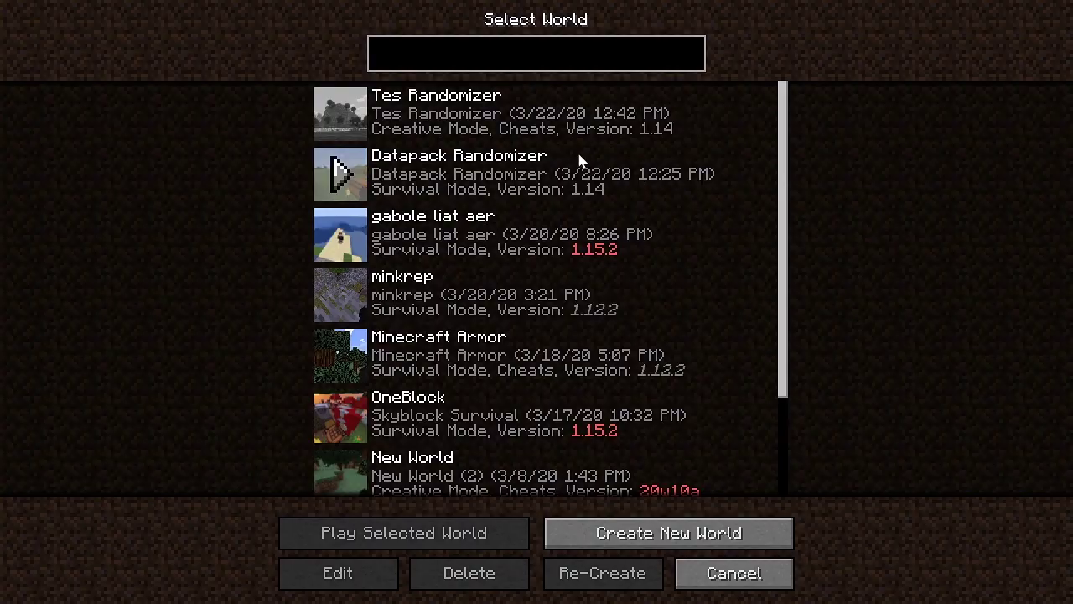
left_click(346, 122)
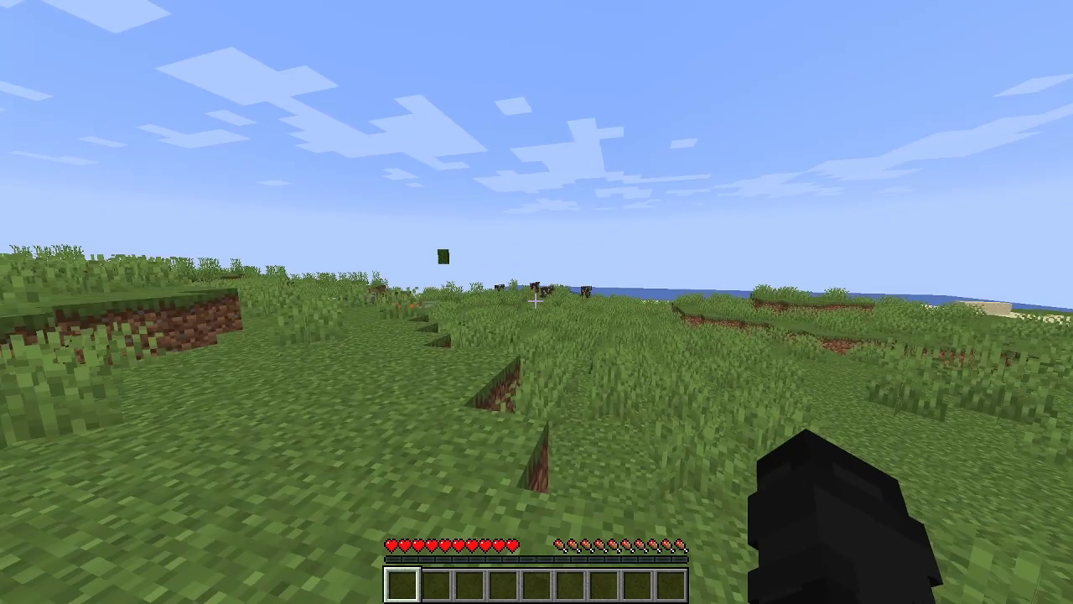
Walk to the white flower near the spawn point, break it, pick up its drop and throw it away
key("w")
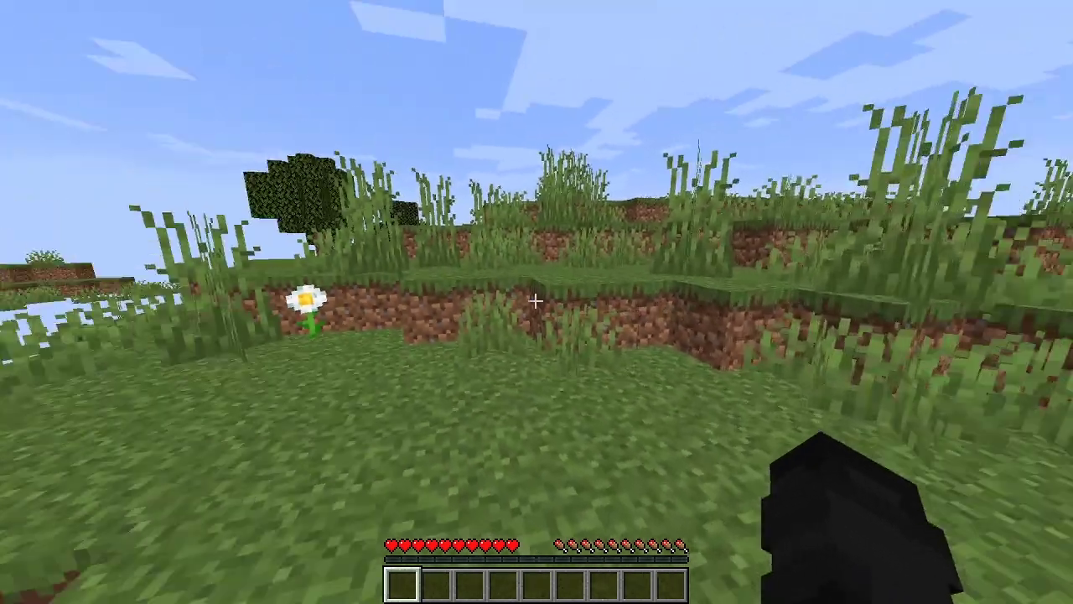
key("w")
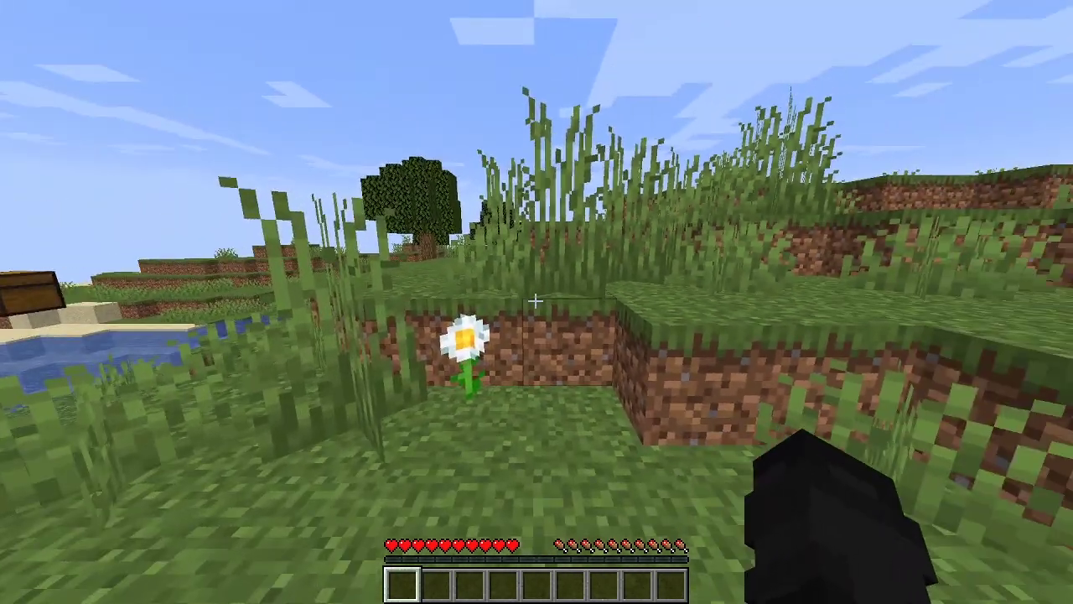
key("w")
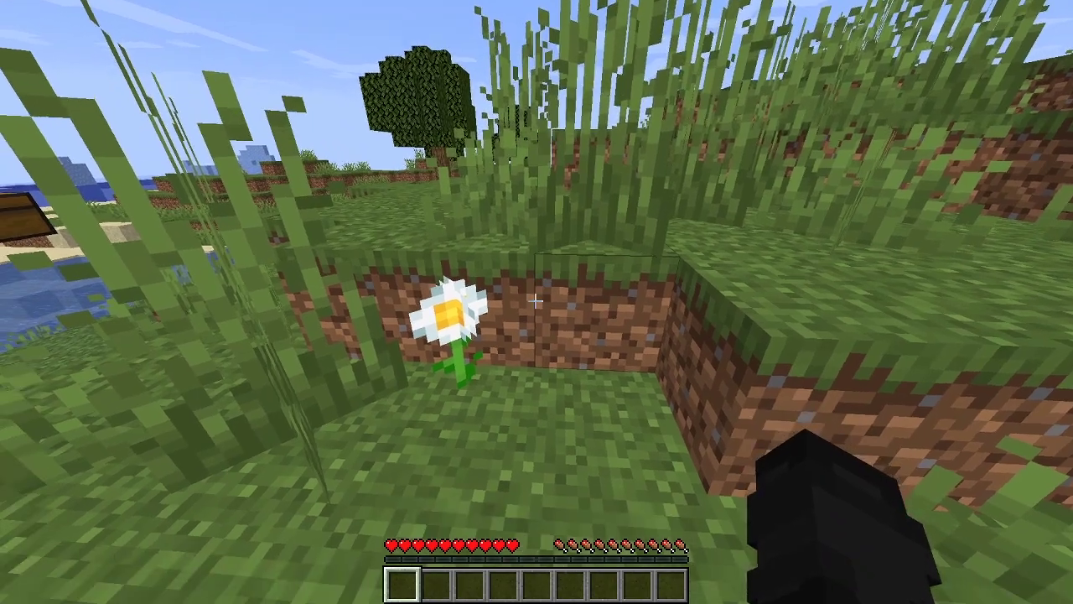
left_click(535, 300)
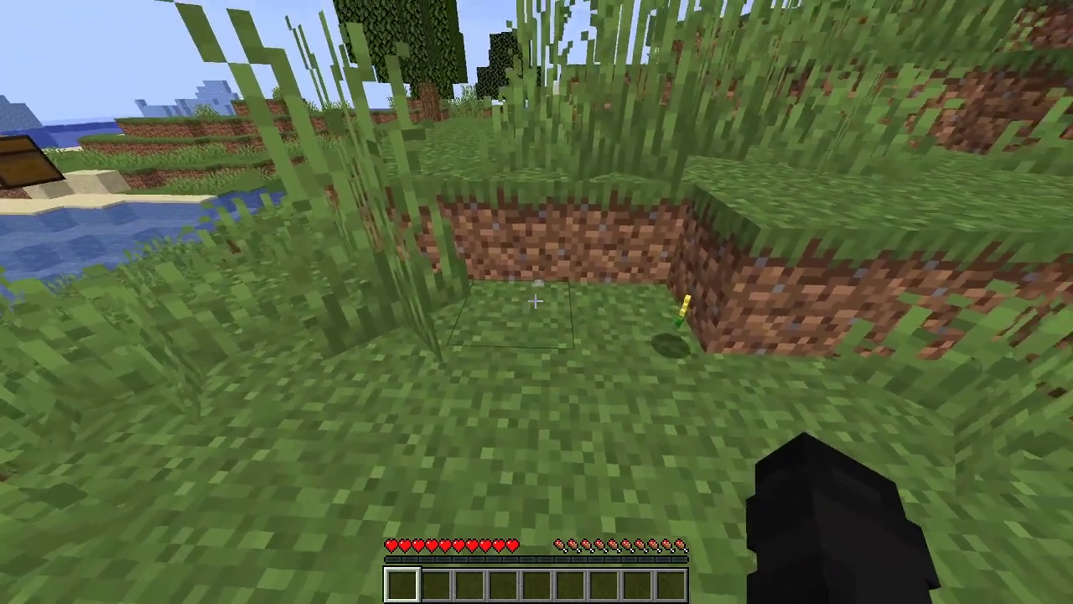
key("w")
key("q")
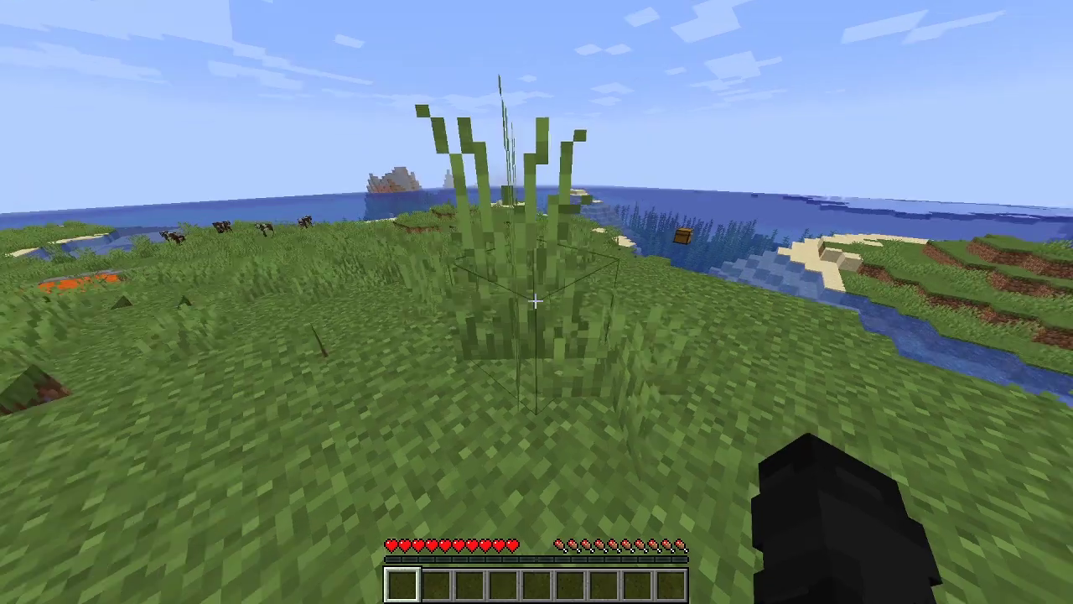
Break grass repeatedly across the field to collect its randomized drops and hold the Red Concrete
left_click(535, 300)
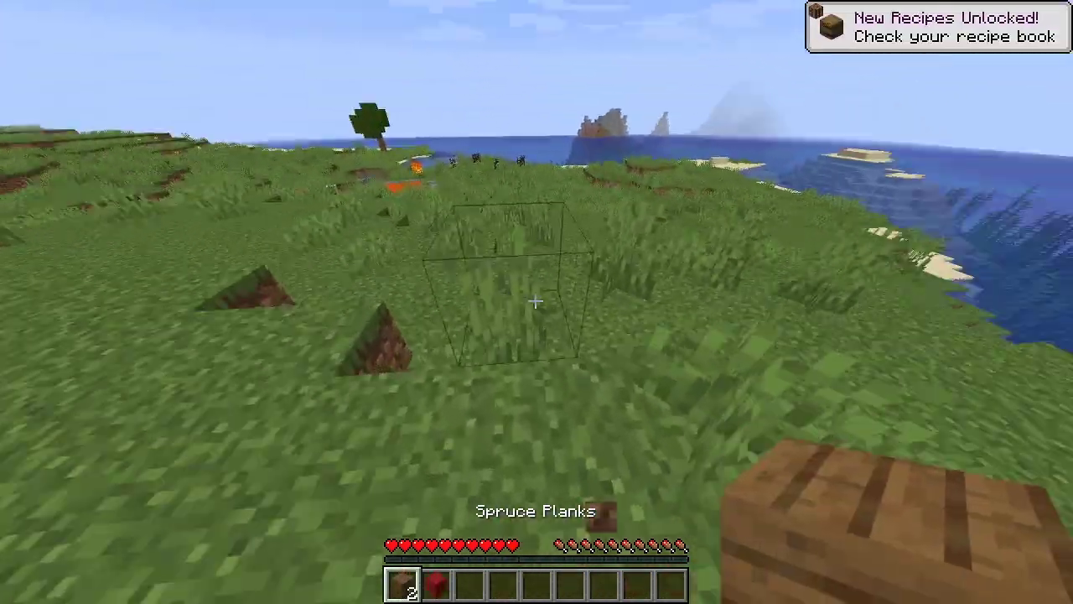
left_click(534, 301)
left_click(535, 300)
left_click(535, 300)
left_click(535, 301)
left_click(535, 301)
left_click(535, 301)
left_click(534, 301)
left_click(535, 301)
left_click(535, 301)
left_click(534, 301)
left_click(535, 301)
key("2")
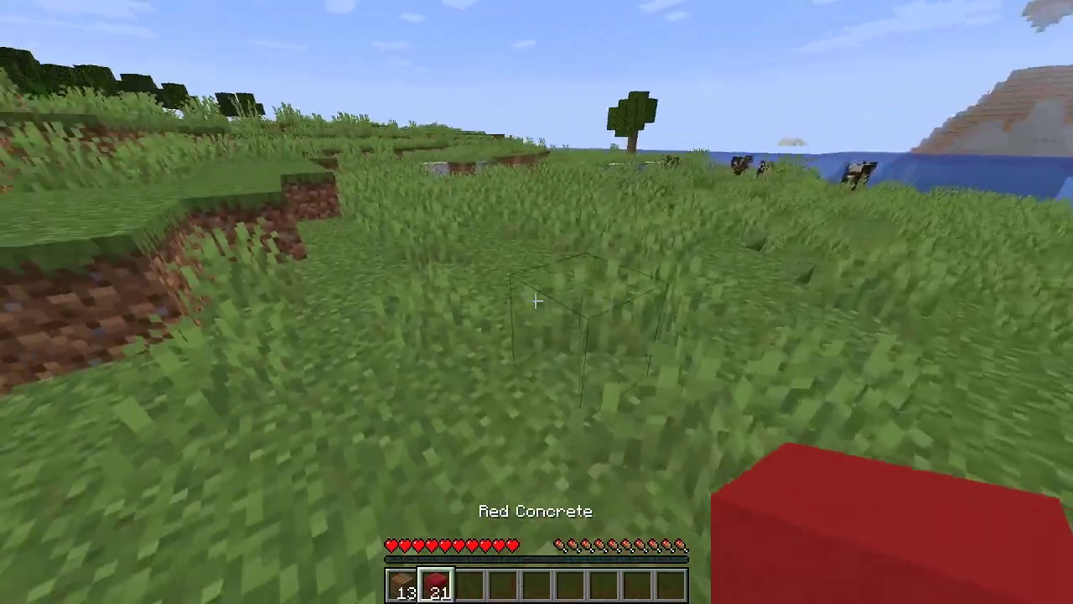
Check the inventory, dig up a grass block by the dirt bank, and place the daylight detector it drops
key("e")
key("e")
left_click(535, 301)
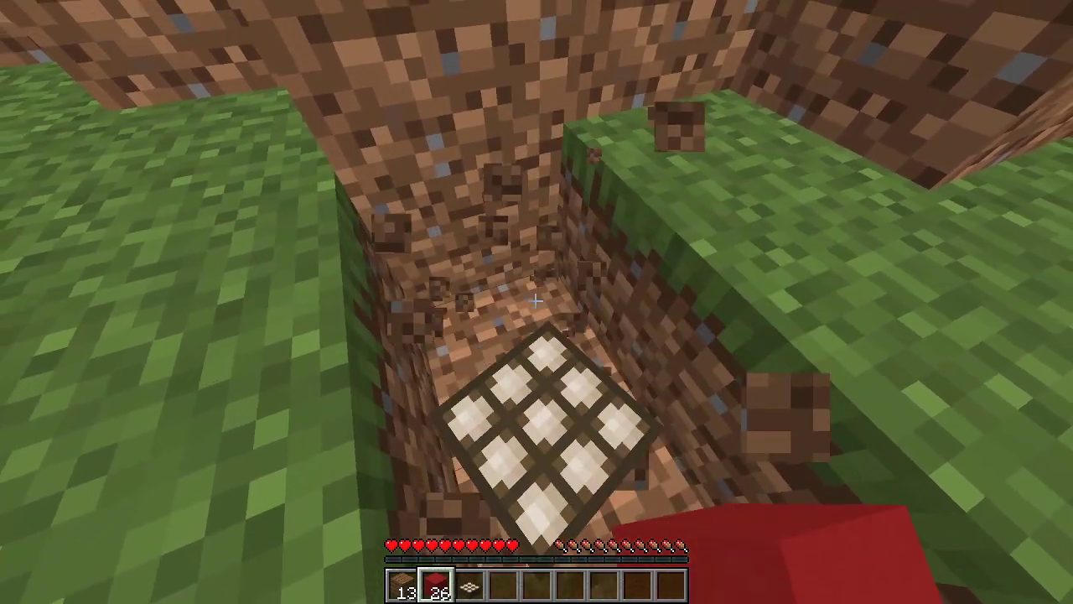
key("3")
right_click(534, 301)
right_click(535, 301)
Dig through the dirt blocks to collect their Rotten Flesh drops, checking them in the inventory
left_click(535, 301)
key("w")
key("e")
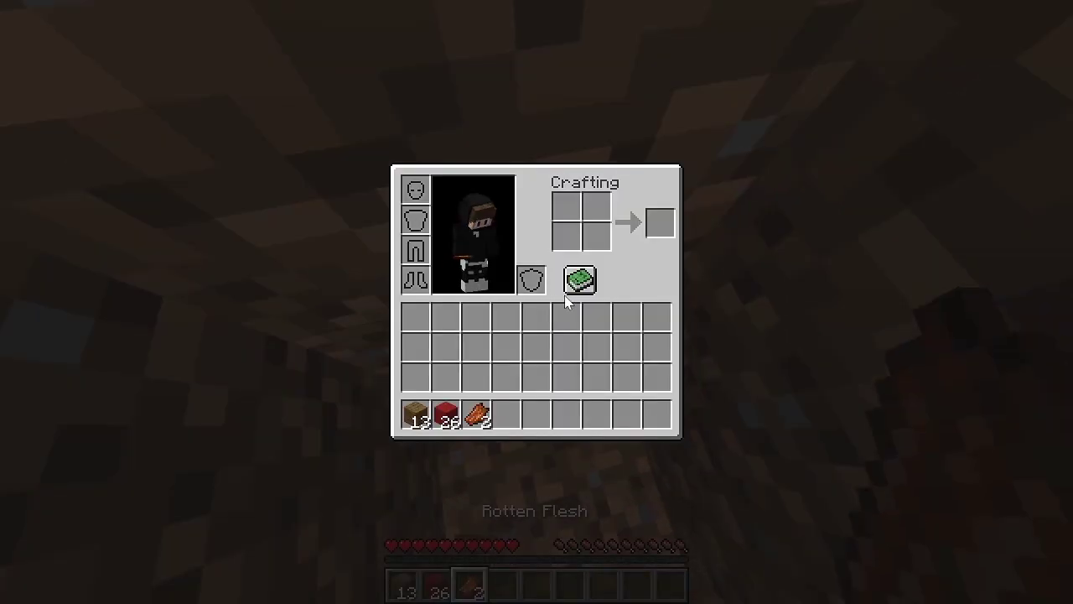
key("e")
left_click(535, 300)
key("w")
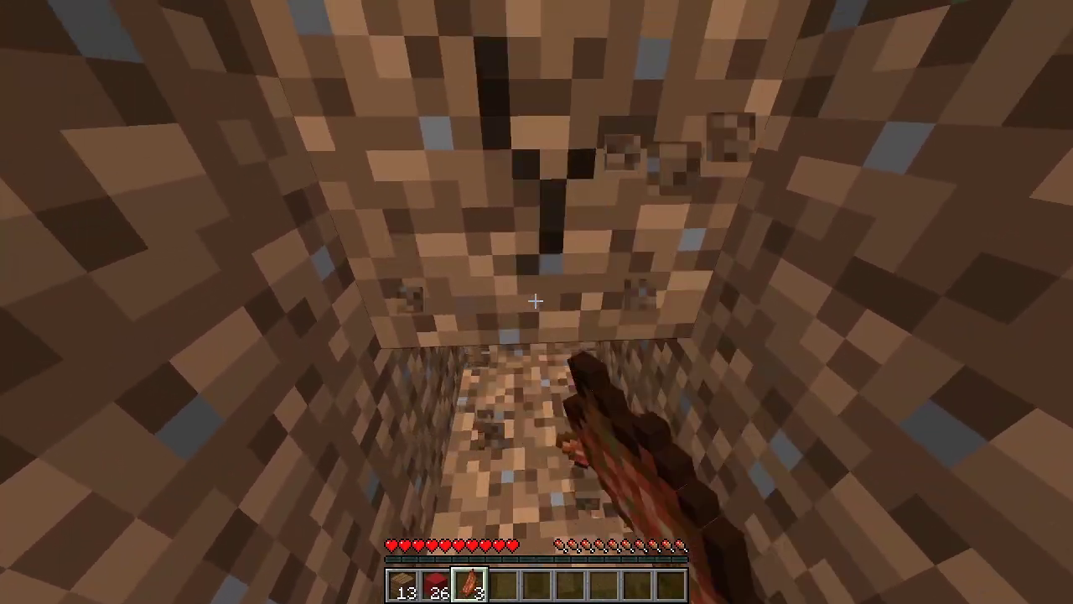
Break the placed daylight detector with an empty hand, then place and break the Jungle Pressure Plate it drops
key("4")
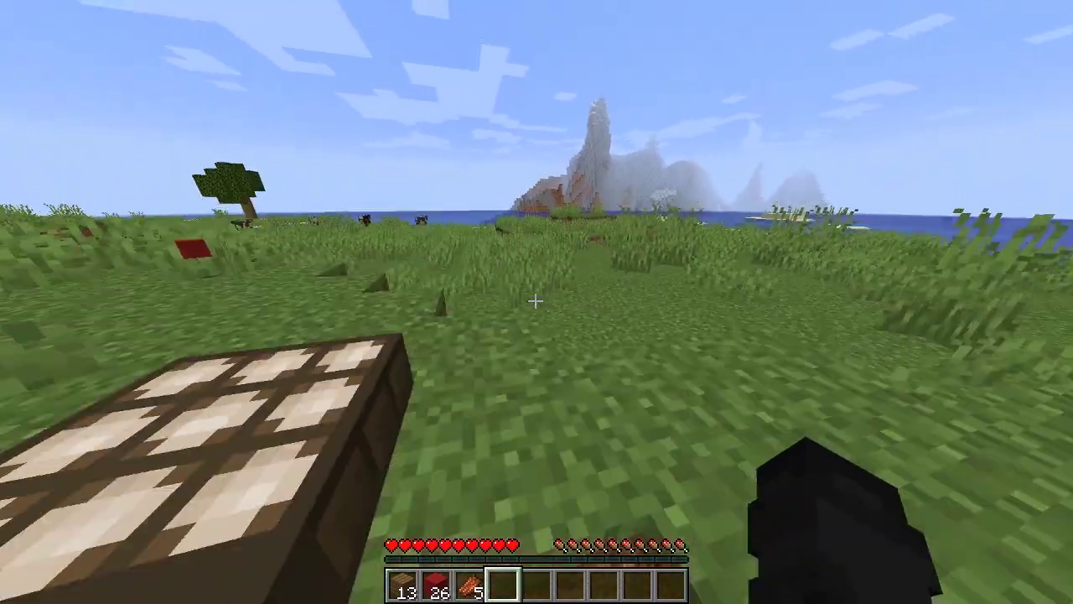
left_click_drag(535, 301, 534, 301)
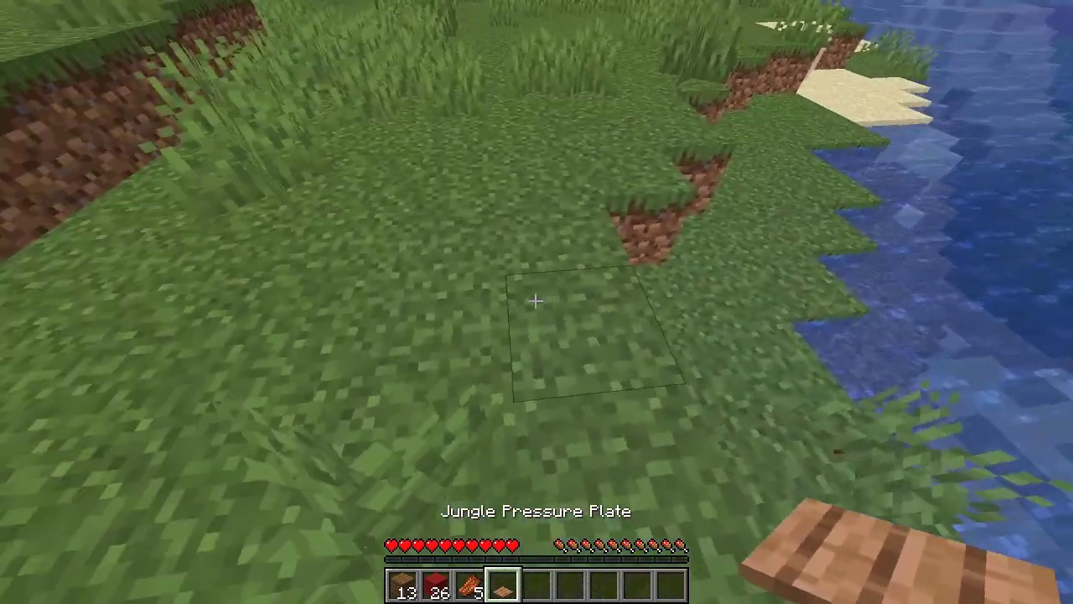
right_click(535, 301)
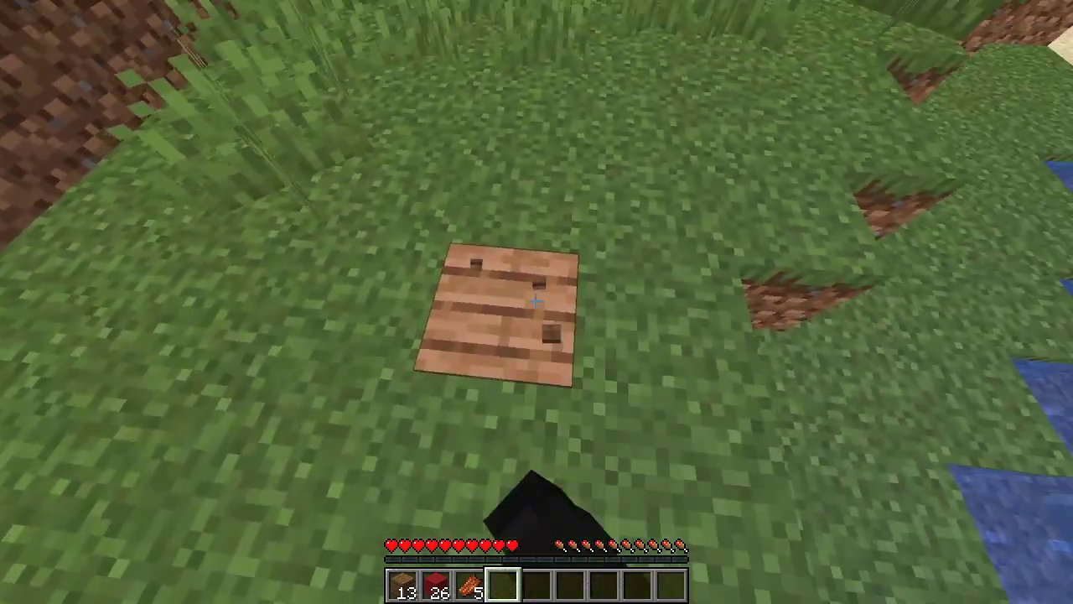
left_click_drag(536, 301, 536, 301)
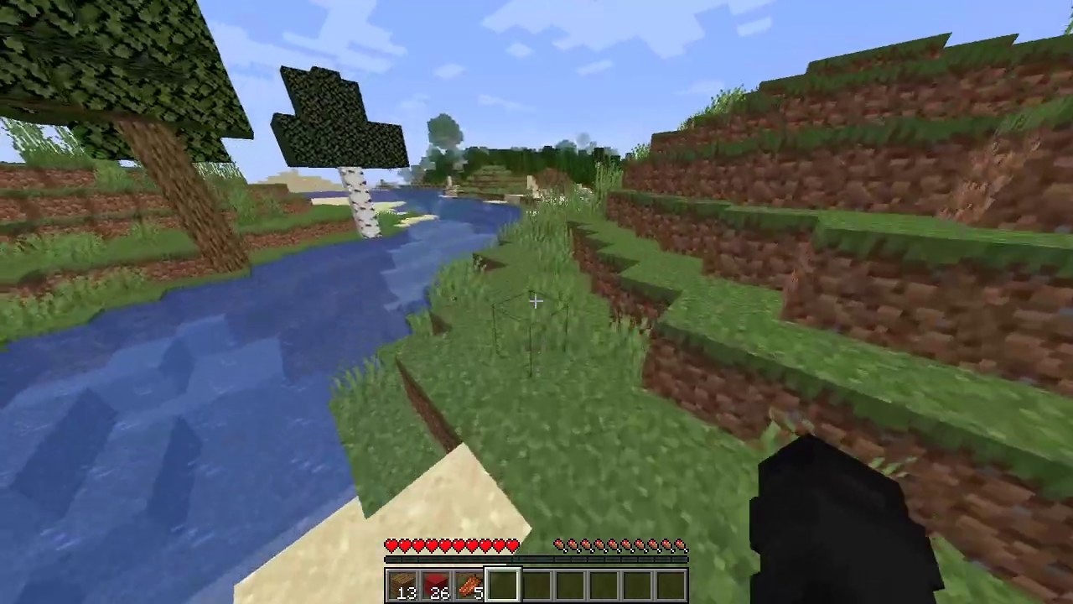
Walk along the shore breaking grass, dig up a sand block on the beach, and collect the drop
key("w")
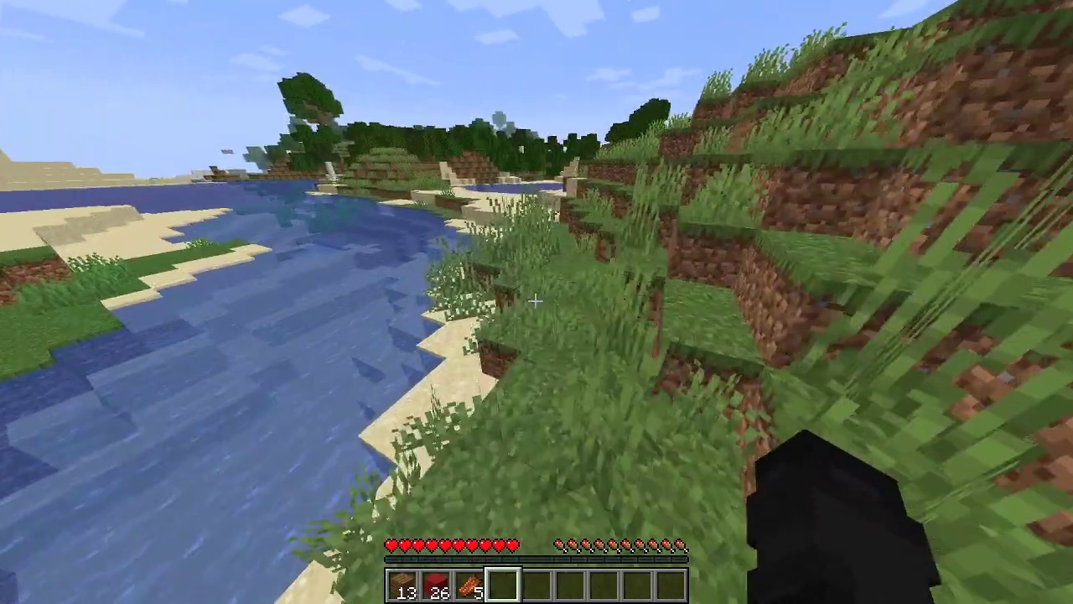
left_click(536, 301)
key("w")
left_click_drag(535, 301, 536, 301)
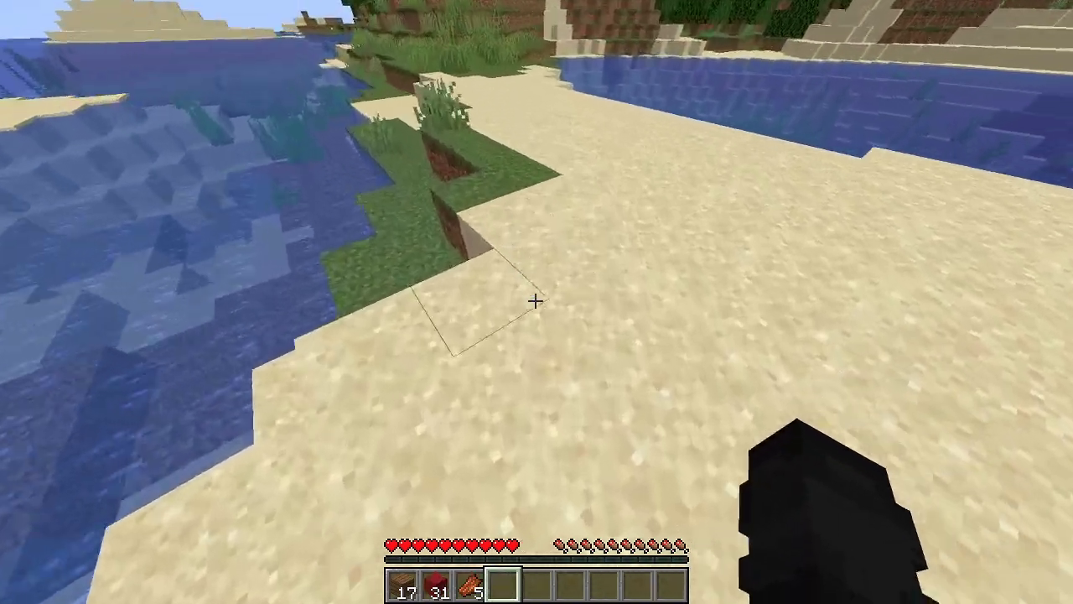
left_click(534, 301)
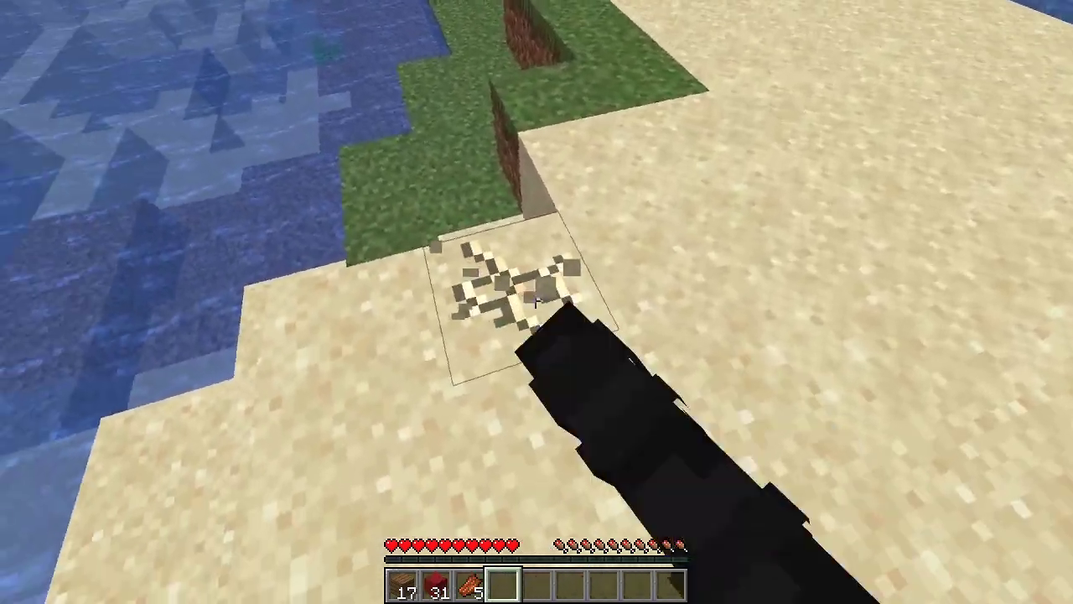
key("w")
key("space")
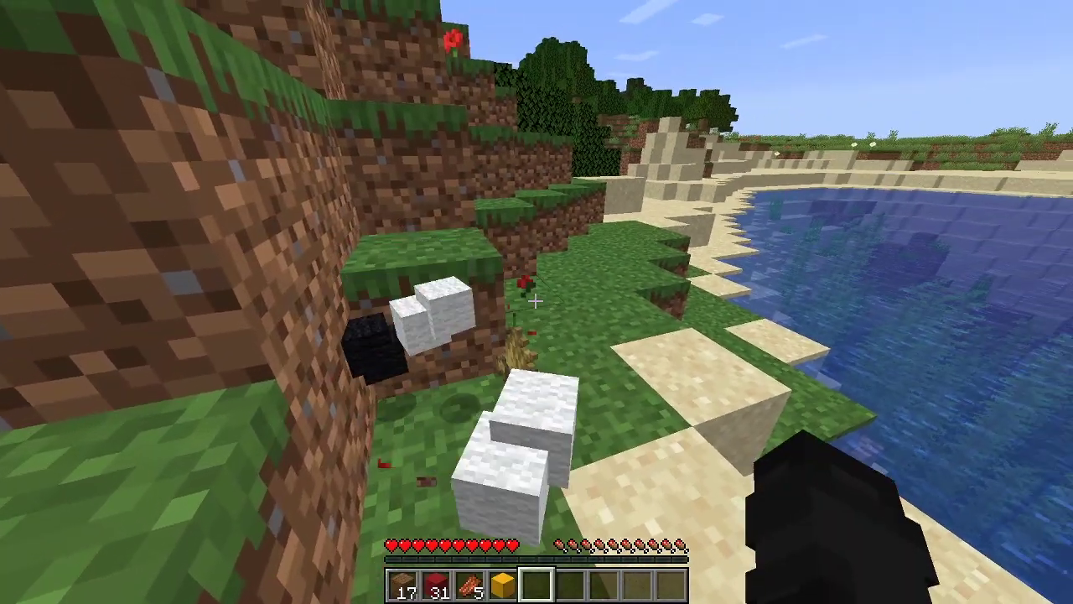
Climb the hillside breaking the poppies and collect their drops while holding the Yellow Concrete
key("5")
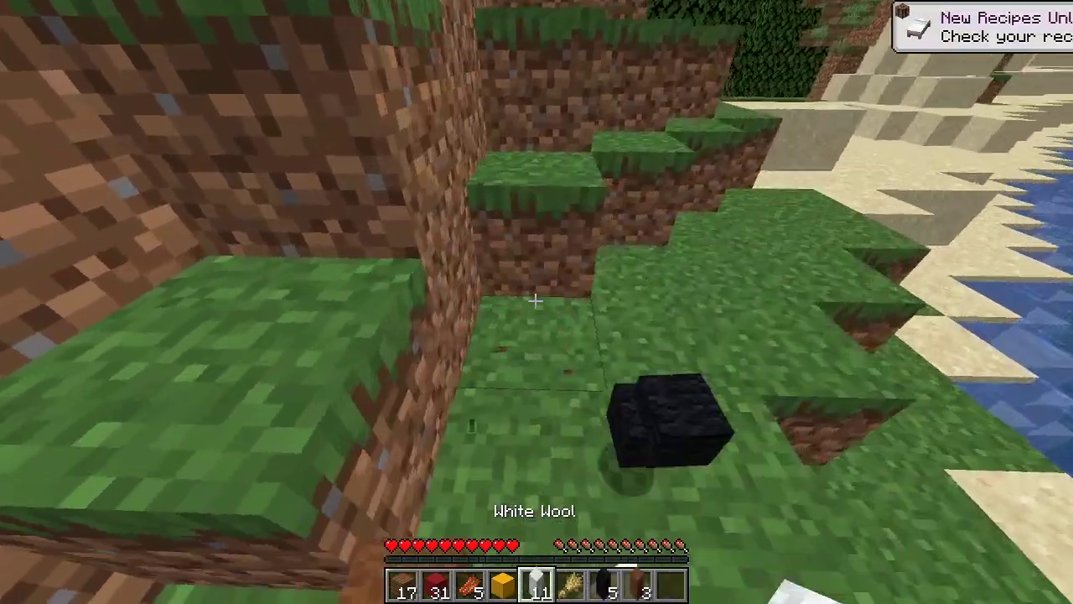
scroll(535, 301, "down", 3)
scroll(535, 301, "up", 4)
key("w")
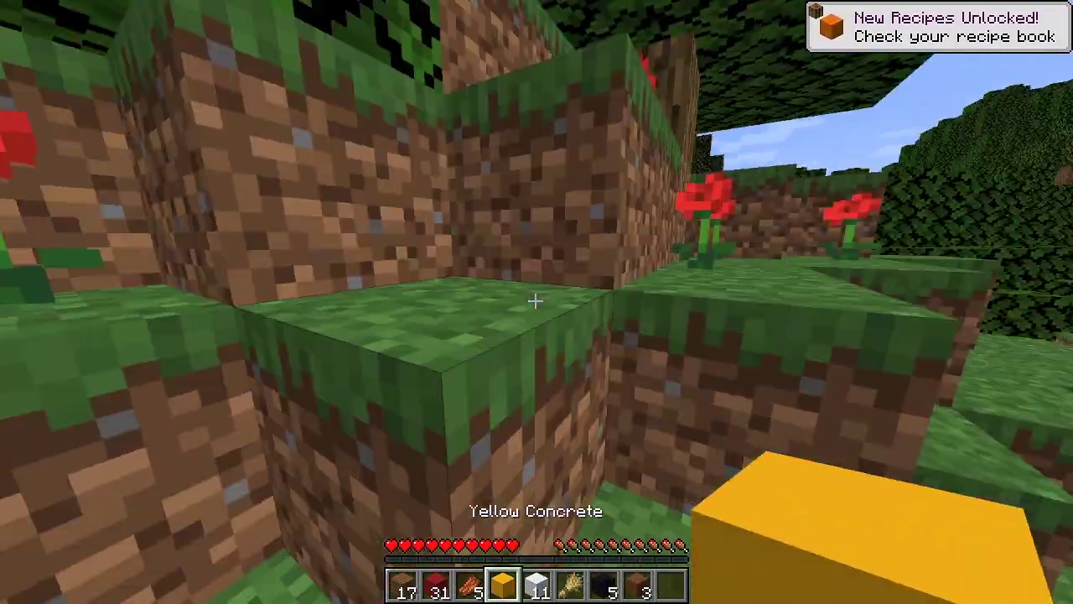
left_click(535, 301)
key("w")
key("space")
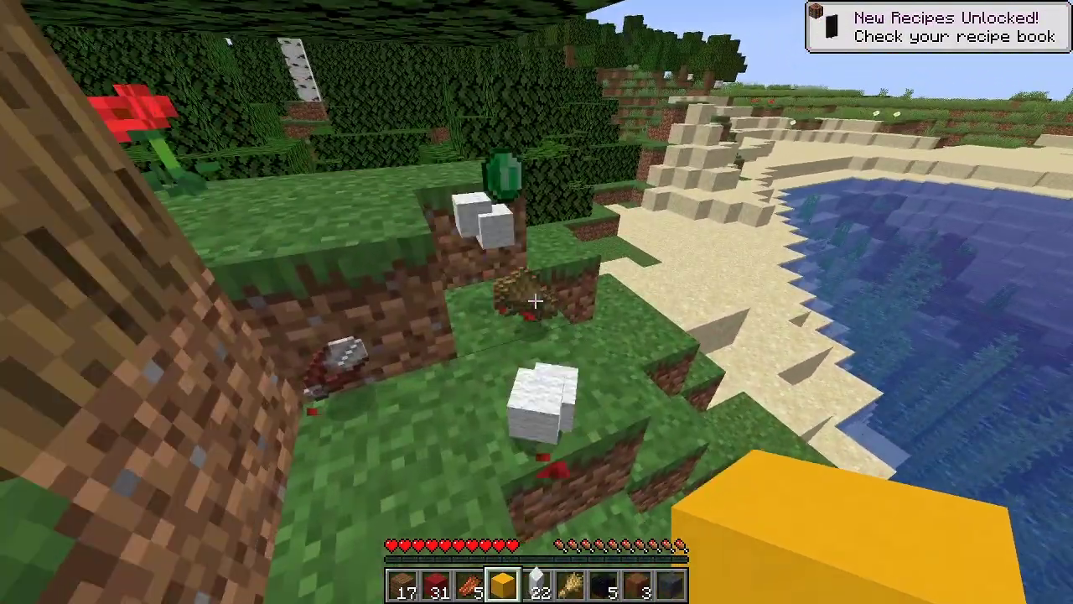
key("w")
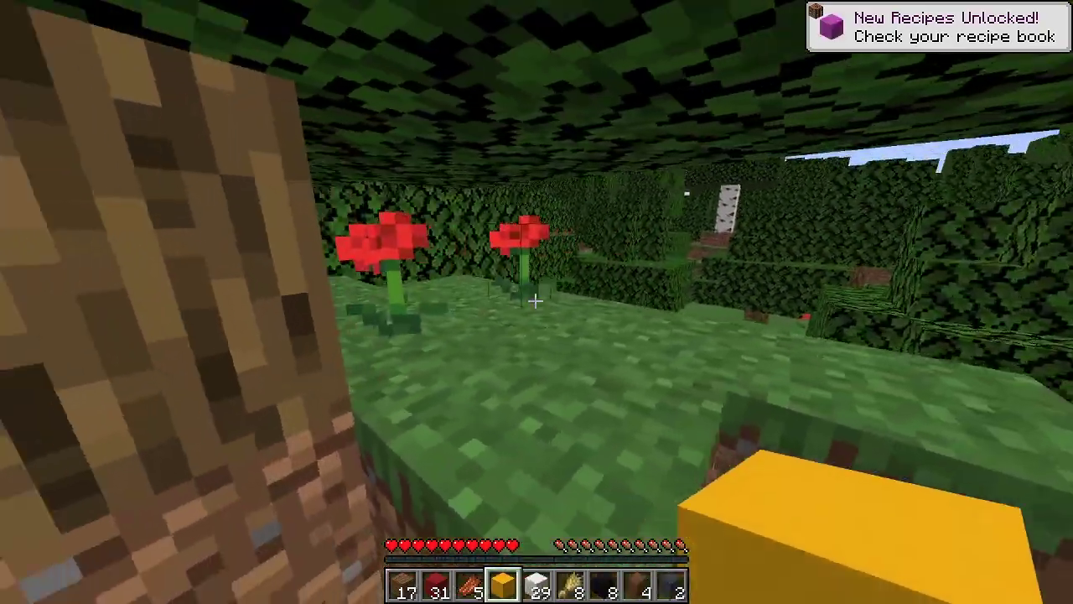
left_click(534, 301)
left_click(535, 301)
key("w")
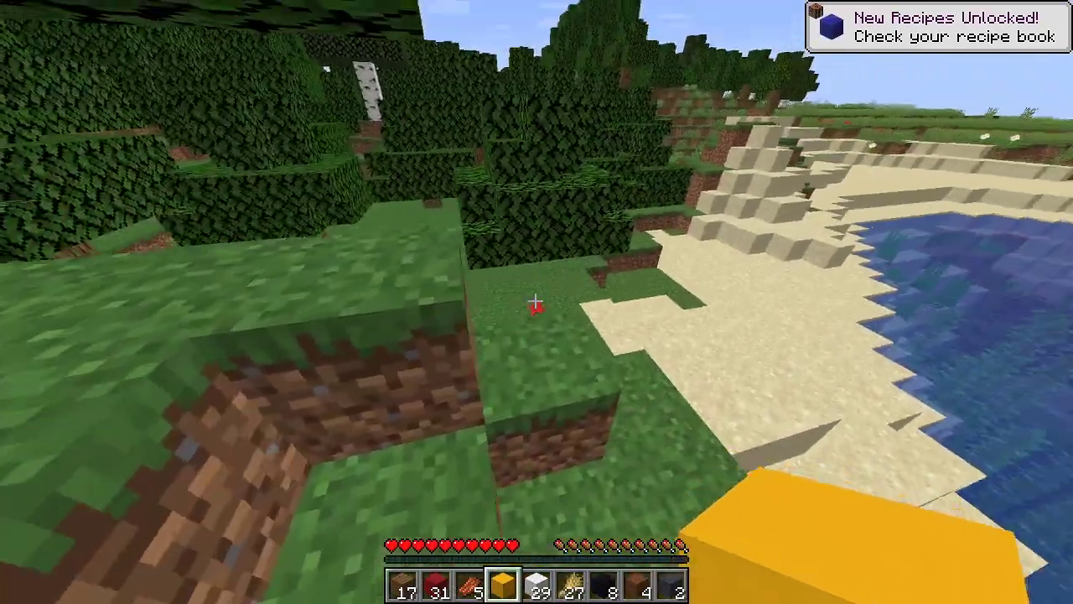
Walk into the forest, break a log out of an oak trunk, and check its drop in the inventory
key("w")
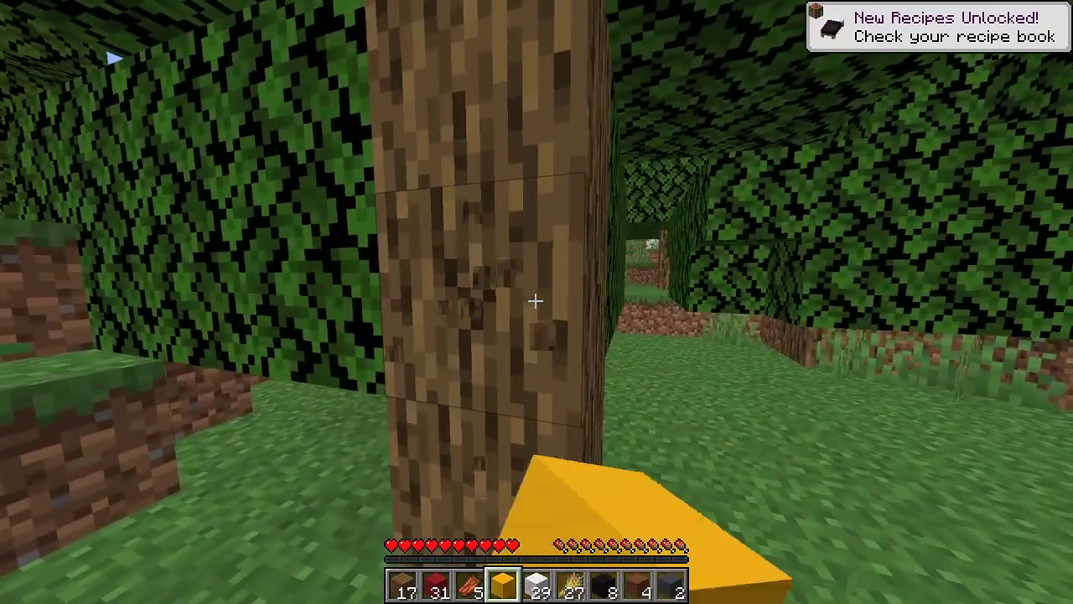
key("w")
left_click_drag(535, 301, 535, 301)
key("w")
key("s")
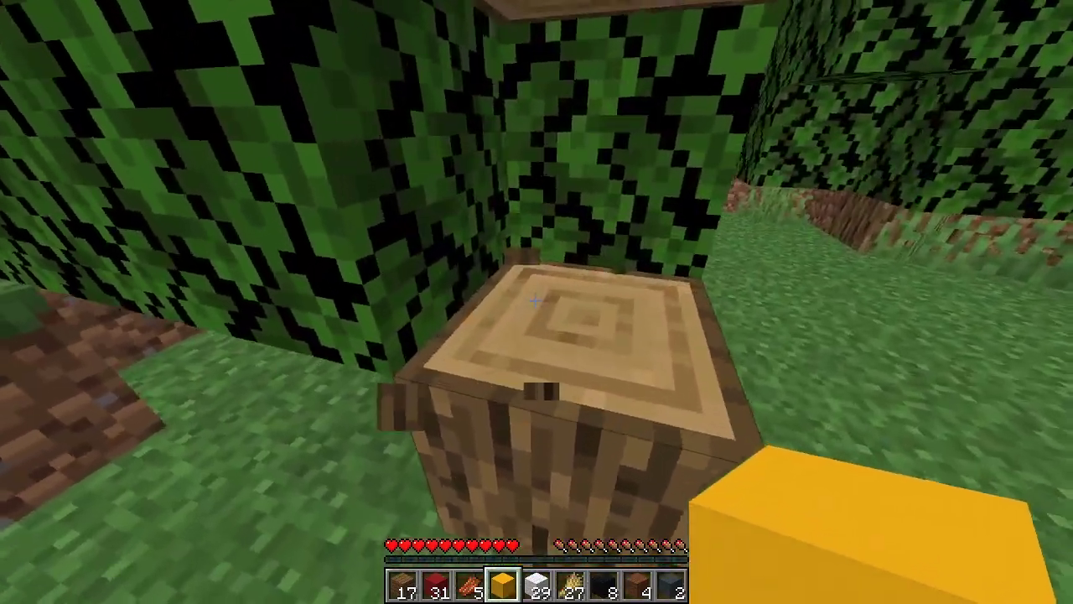
key("e")
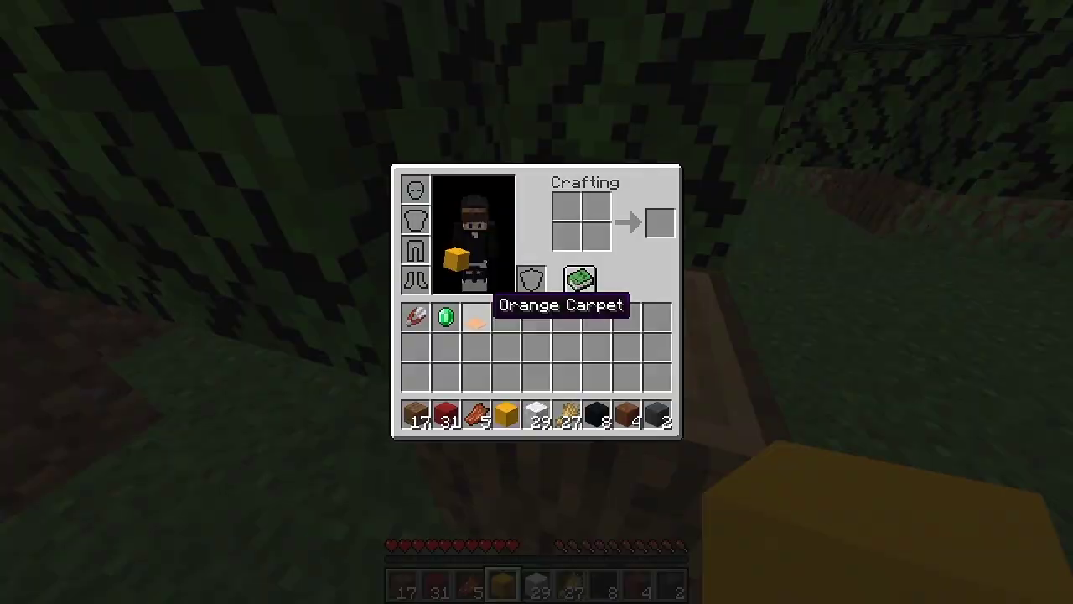
key("e")
Show the character from the front in third-person view and swing the held block several times
key("F5")
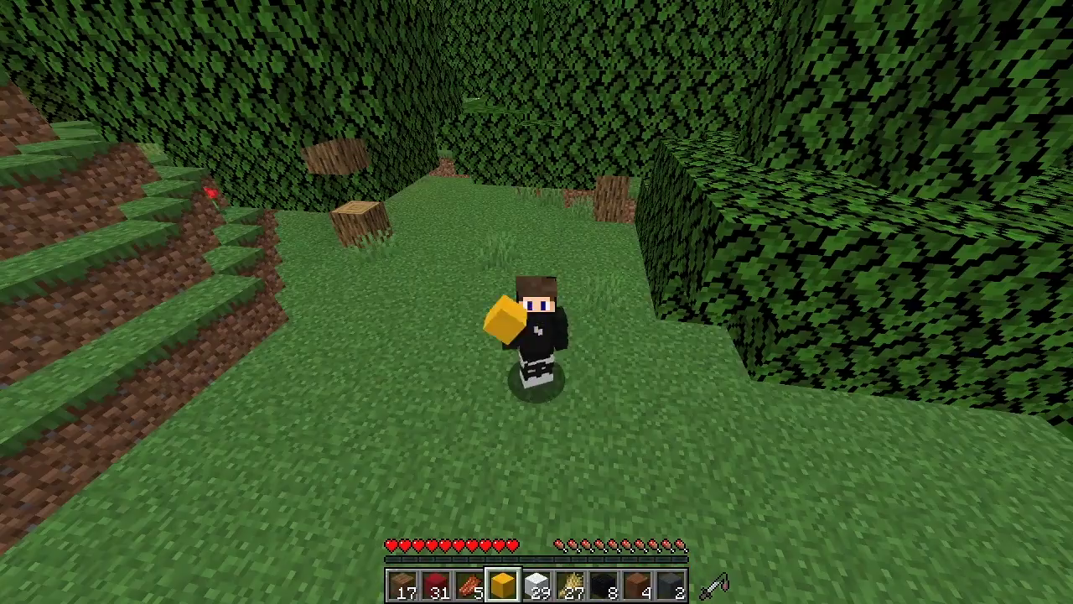
left_click(537, 302)
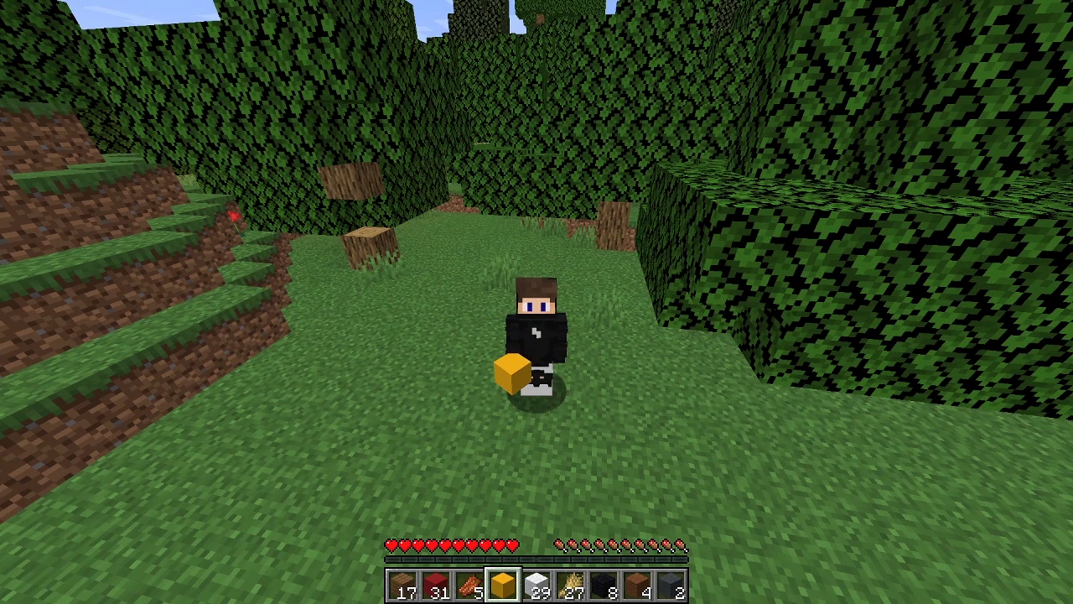
left_click(536, 302)
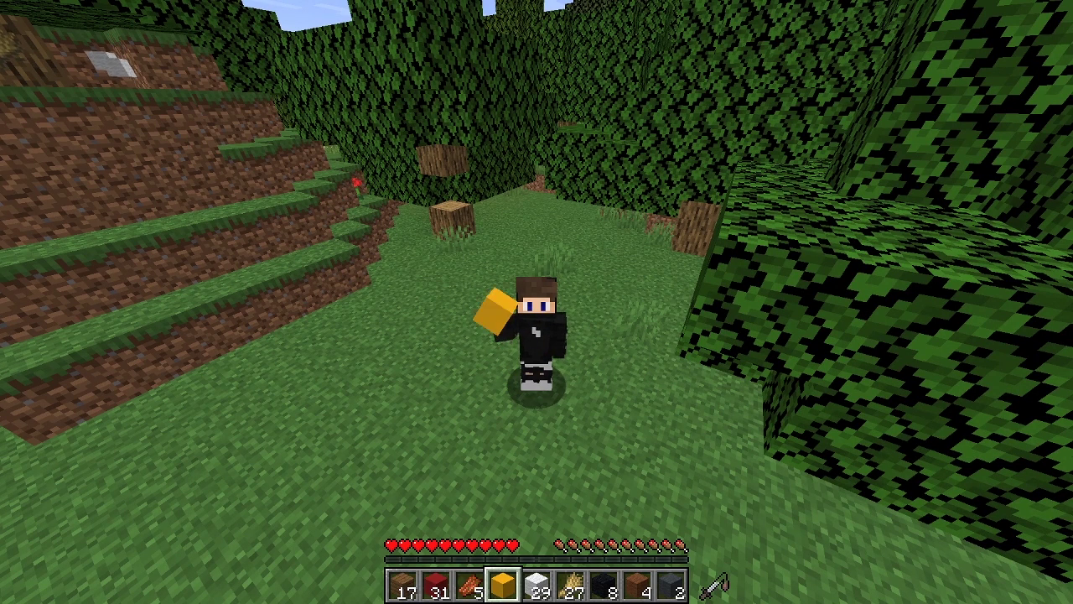
left_click(536, 302)
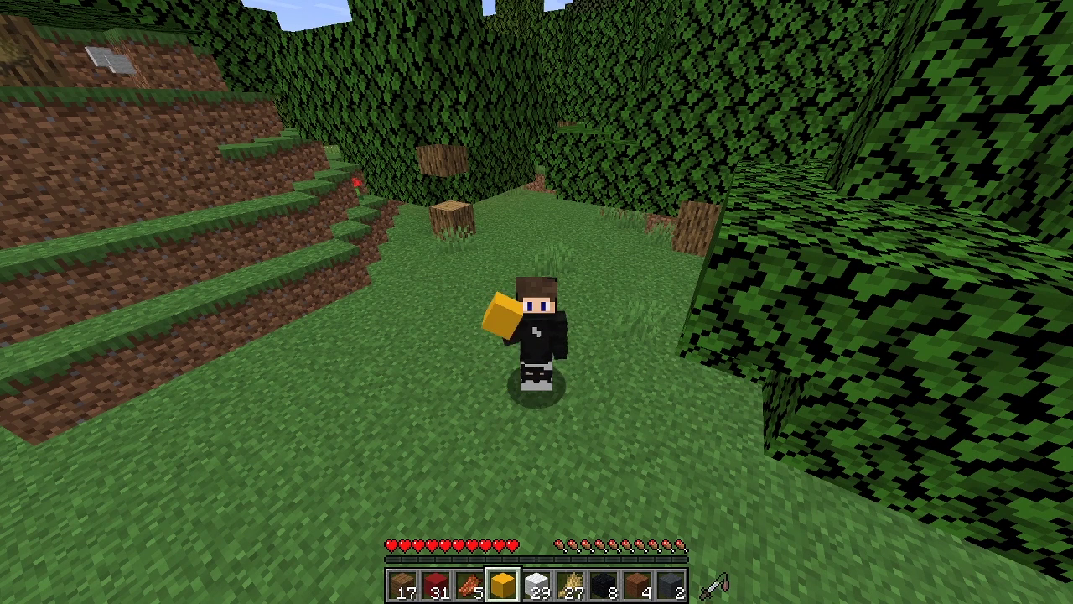
left_click(536, 302)
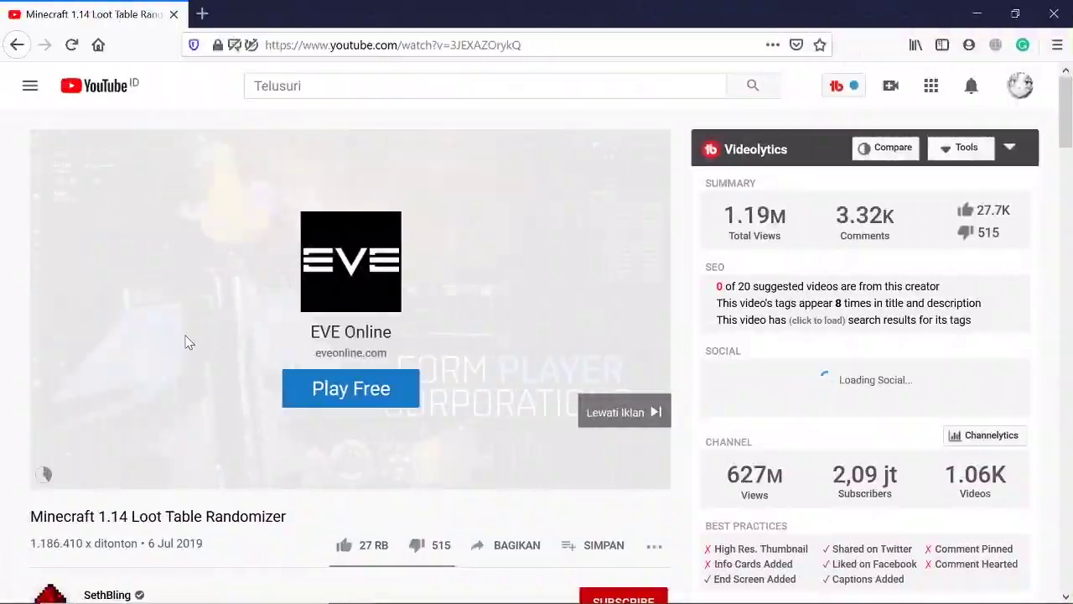
Download the Seed 1 datapack random_loot_1.zip from the description of SethBling's Loot Table Randomizer video in Firefox
scroll(151, 252, "down", 7)
scroll(154, 266, "up", 2)
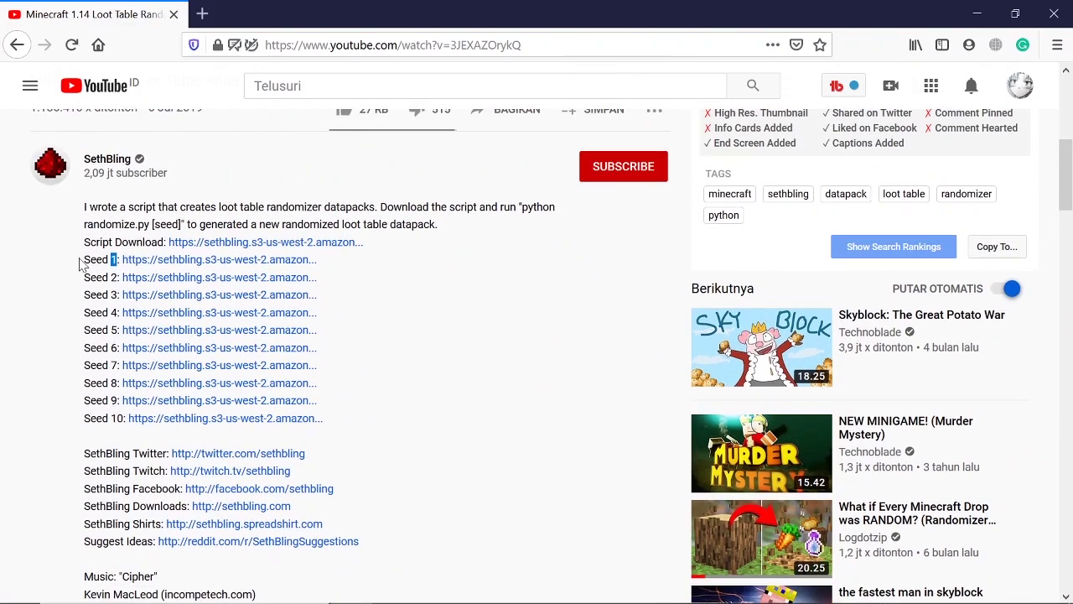
scroll(108, 287, "up", 5)
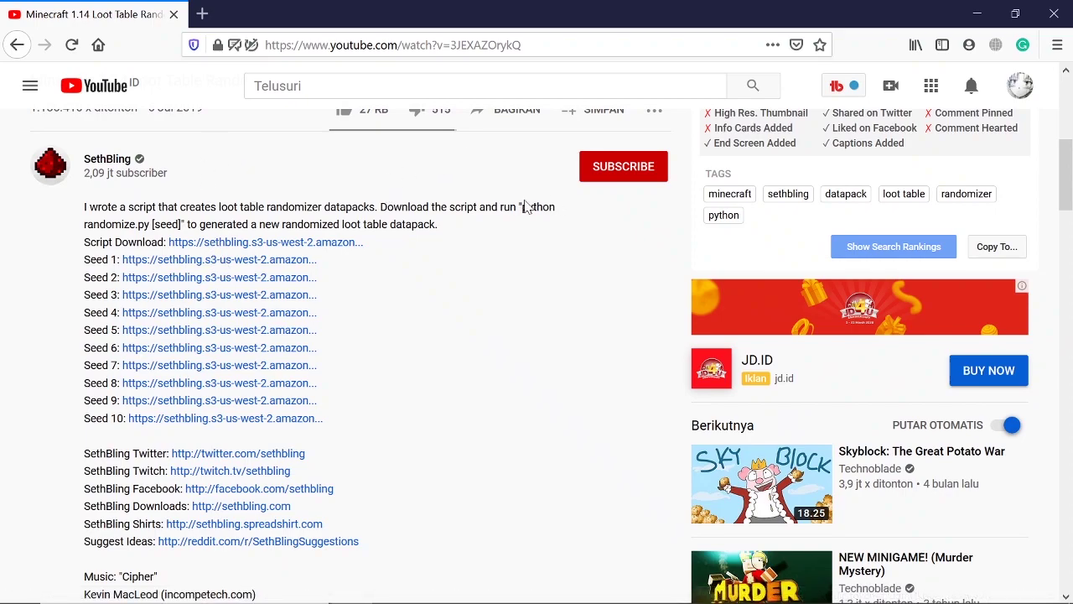
left_click(199, 262)
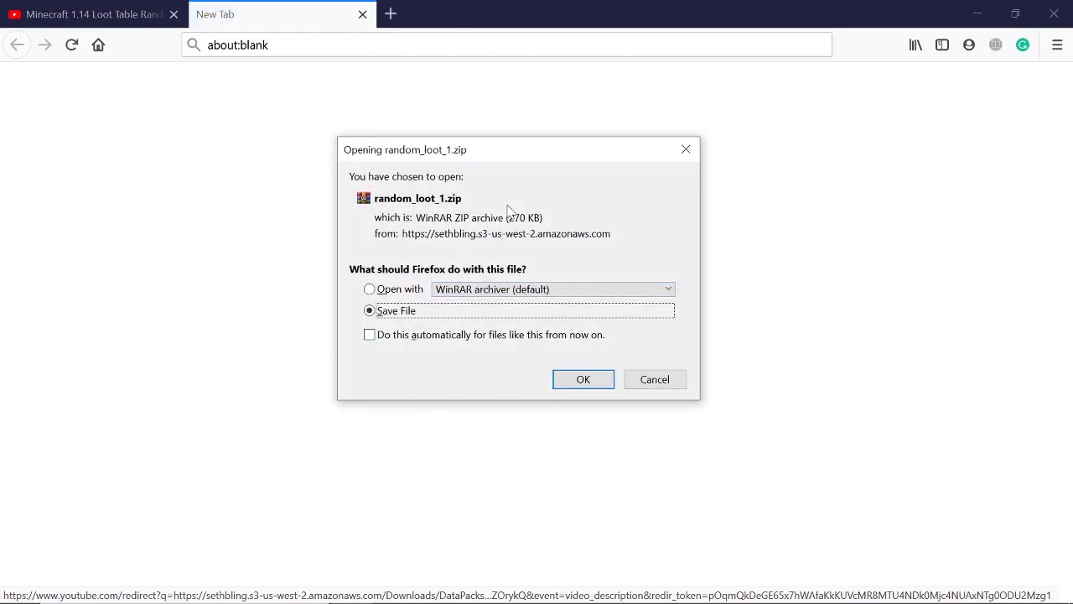
left_click(575, 379)
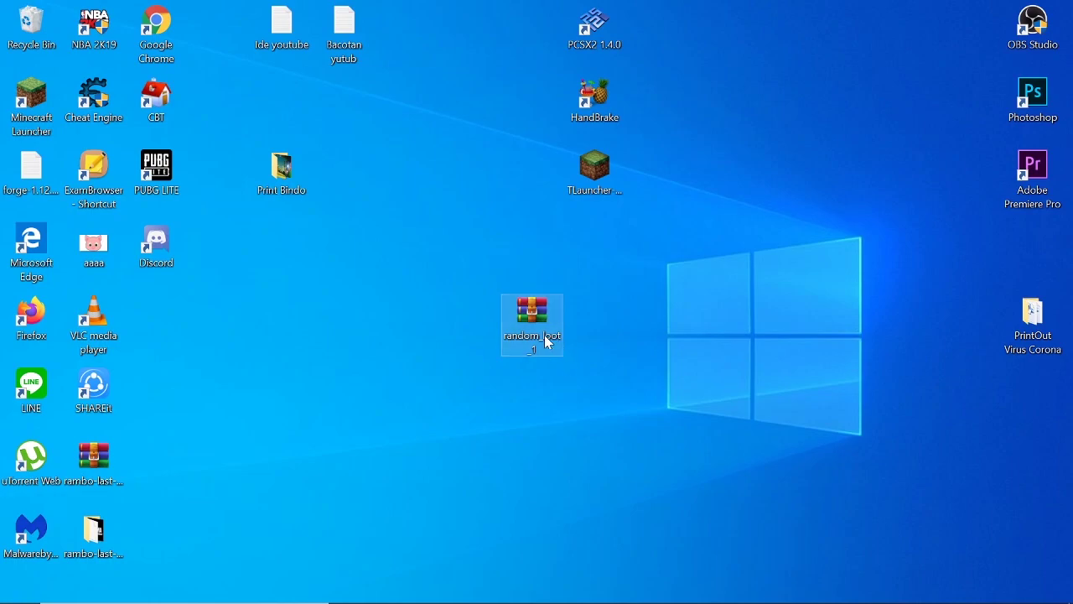
left_click_drag(545, 337, 591, 384)
left_click_drag(595, 322, 546, 271)
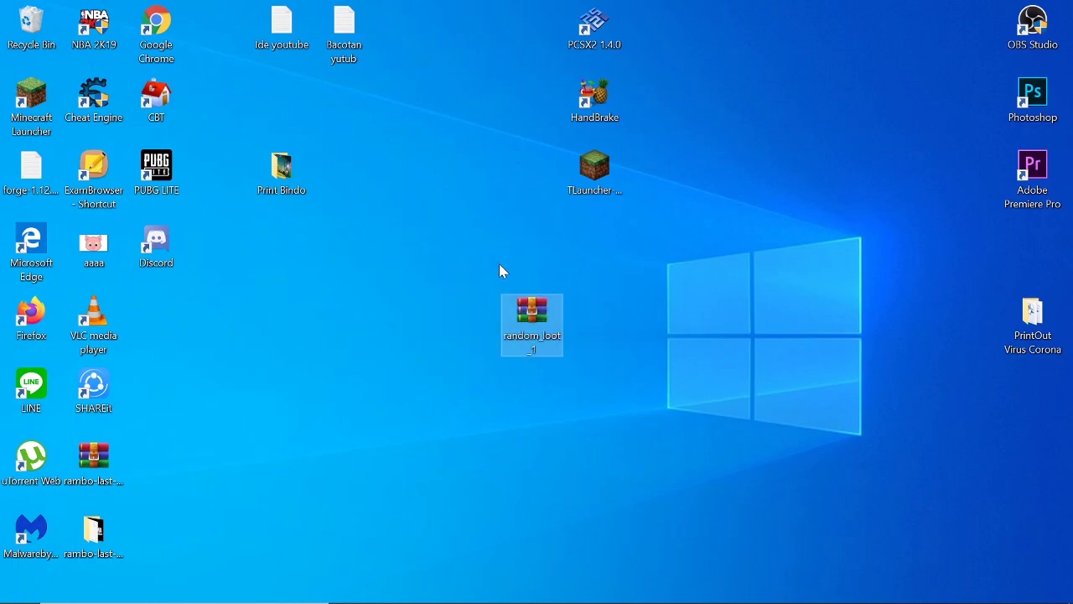
left_click_drag(618, 252, 447, 381)
left_click(648, 403)
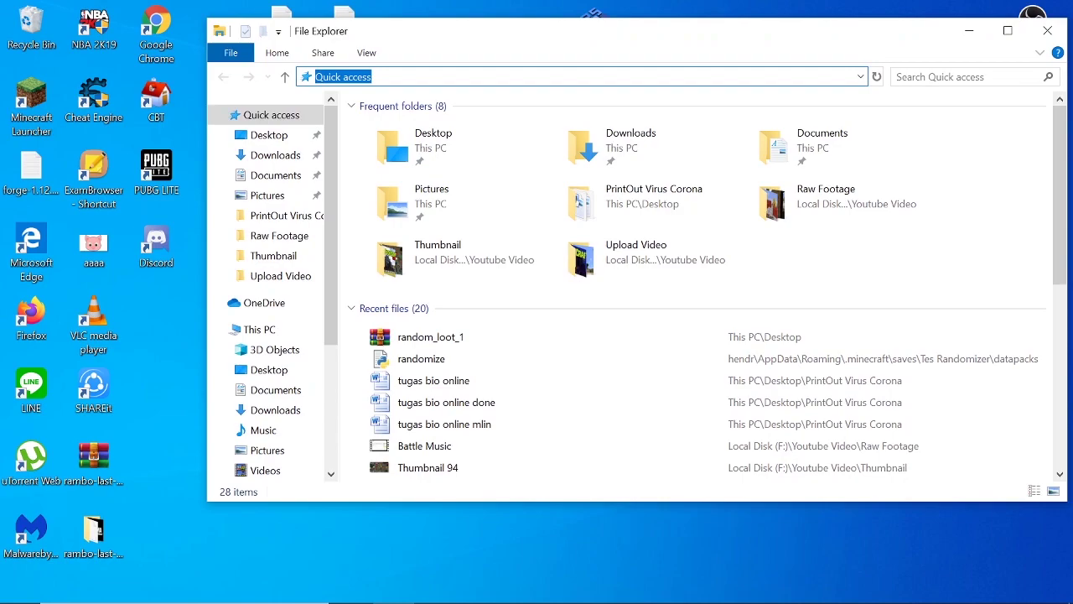
Go to %appdata% in File Explorer and open the datapacks folder of the Tes Randomizer save under .minecraft
type("%appdata%")
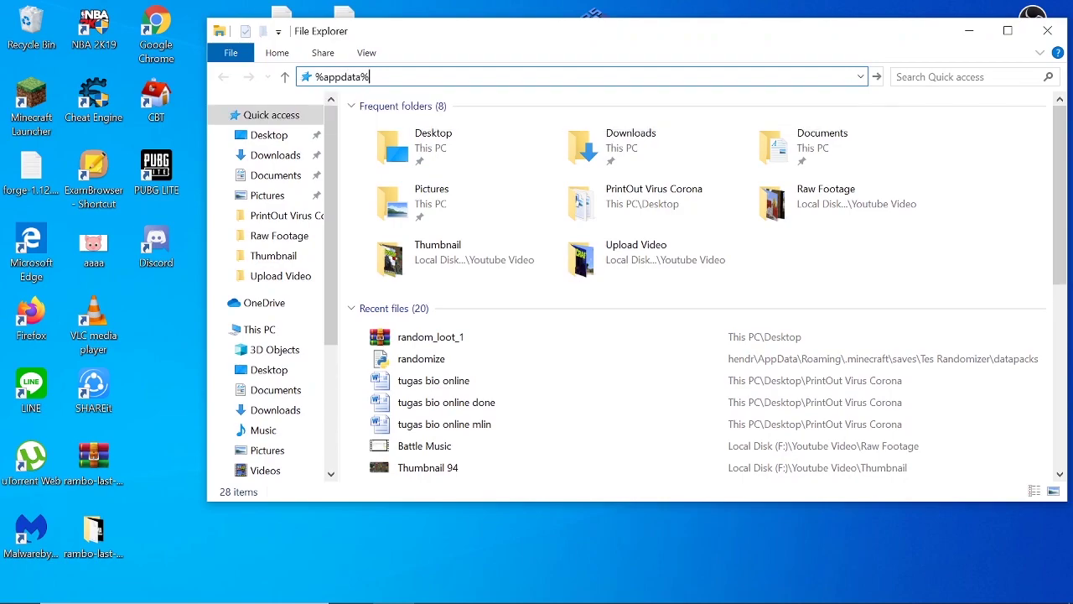
key("Return")
double_click(455, 132)
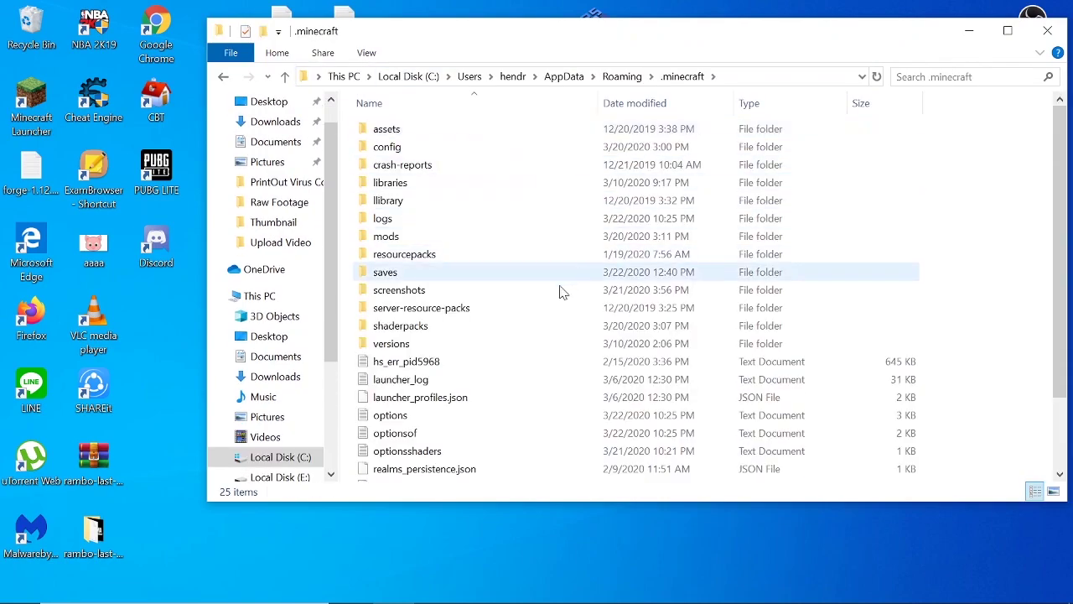
double_click(465, 278)
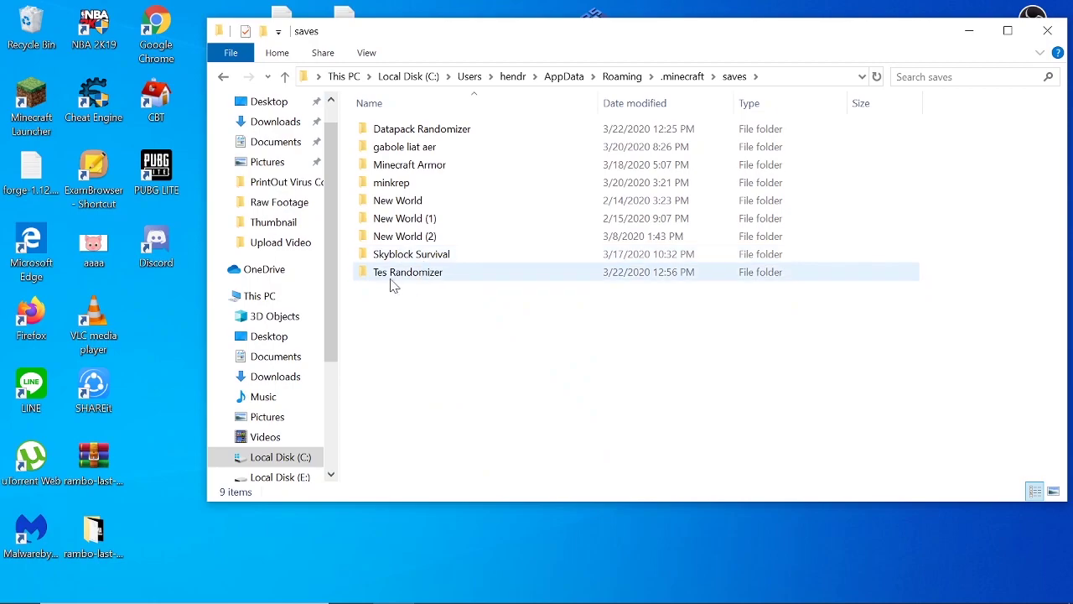
double_click(411, 280)
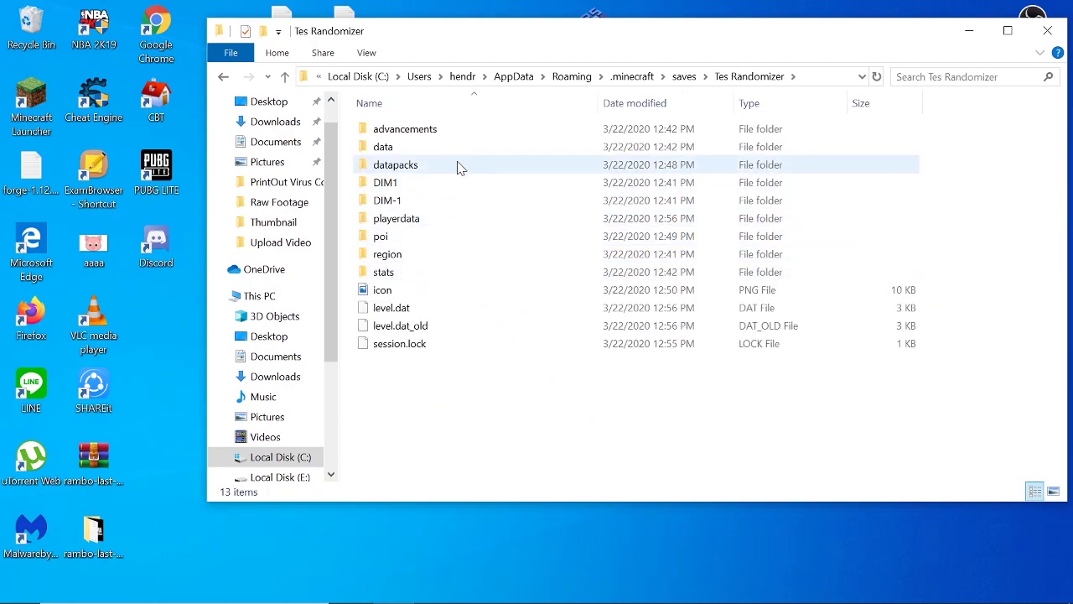
double_click(425, 174)
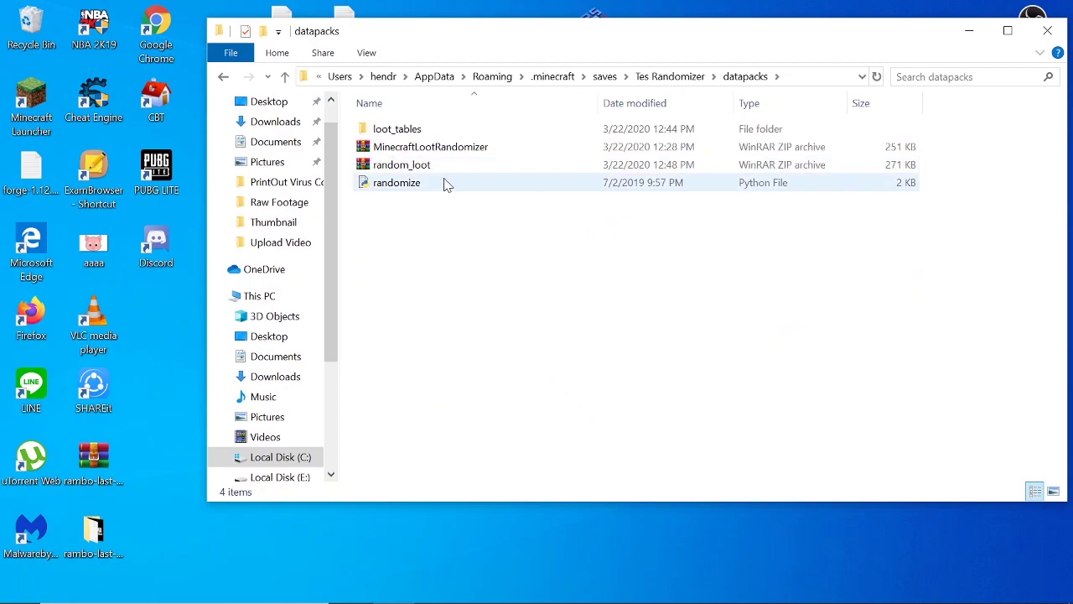
Replace the old random_loot archive in the Tes Randomizer datapacks folder with the downloaded random_loot_1 archive
left_click(369, 172)
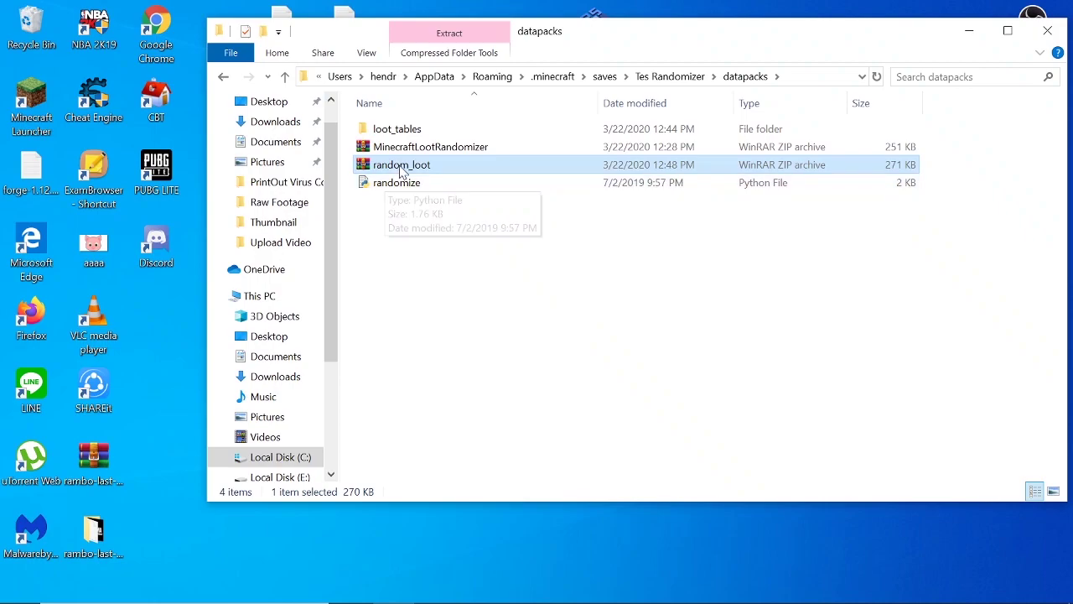
double_click(399, 166)
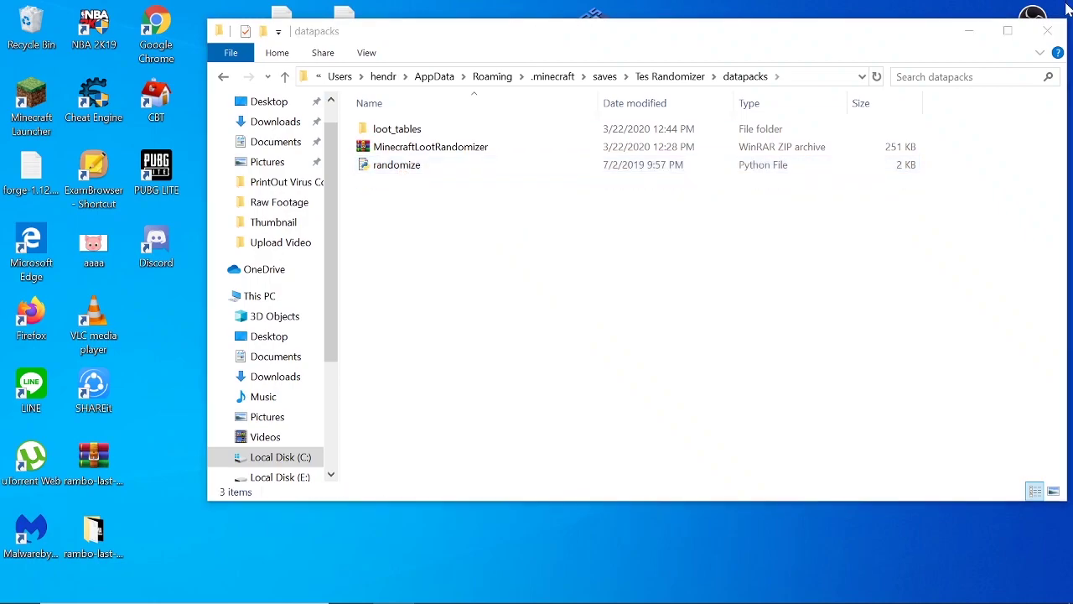
left_click(967, 32)
left_click_drag(542, 323, 590, 274)
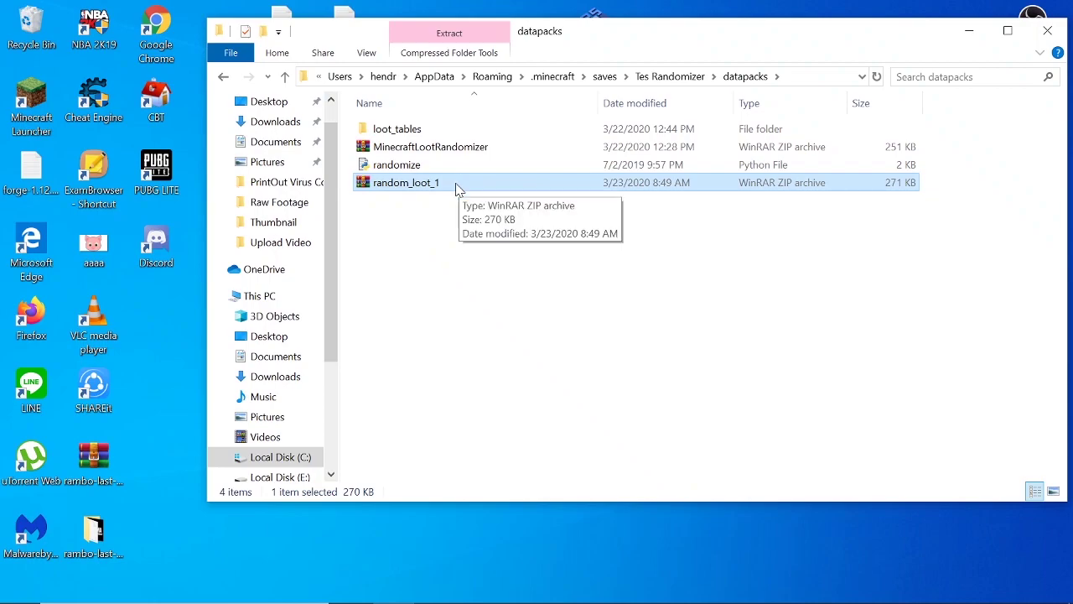
Extract the contents of the random_loot_1 archive directly into the datapacks folder
double_click(457, 185)
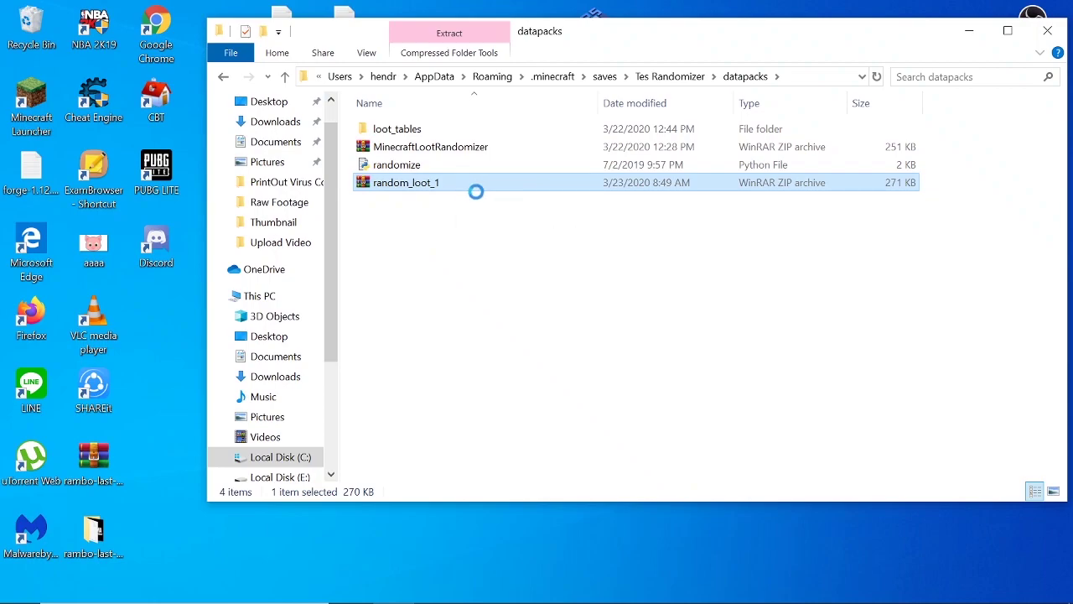
right_click(457, 183)
left_click(528, 267)
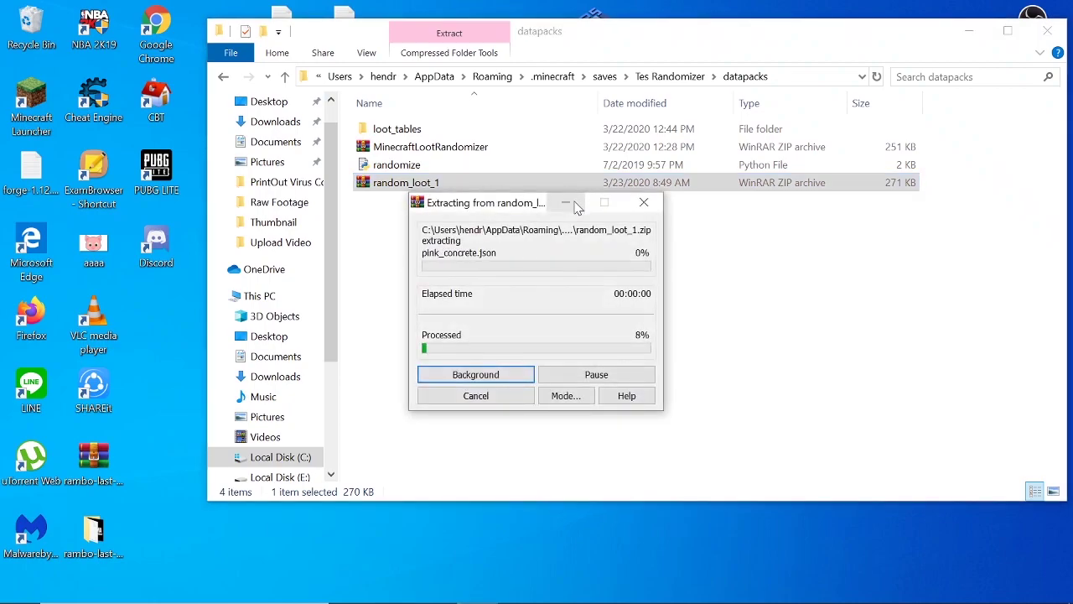
left_click(486, 126)
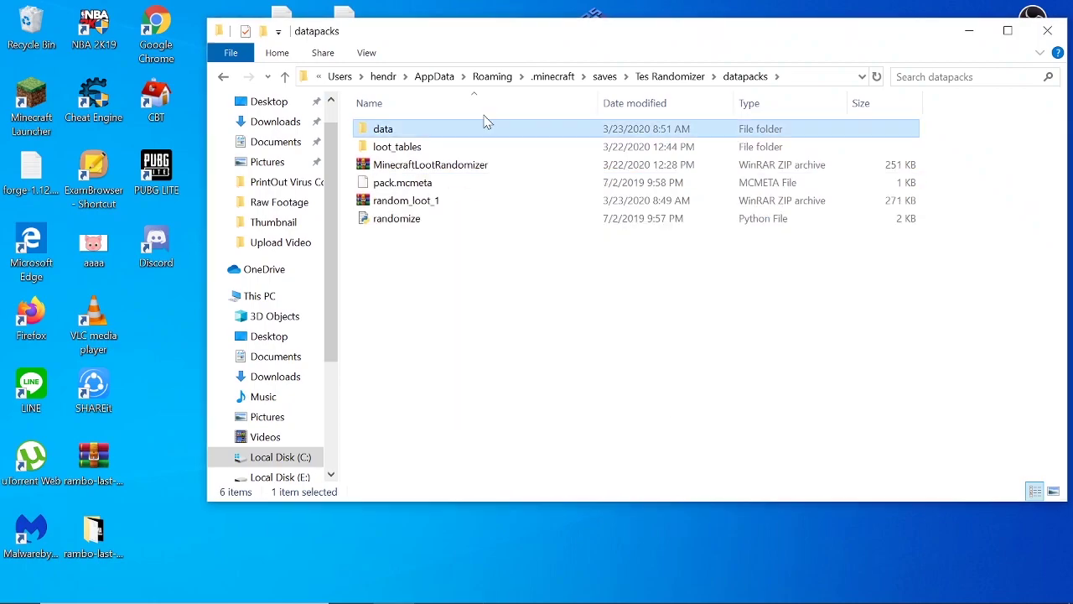
Examine the extracted loot table files in data\minecraft\loot_tables\blocks and return to the desktop
double_click(439, 132)
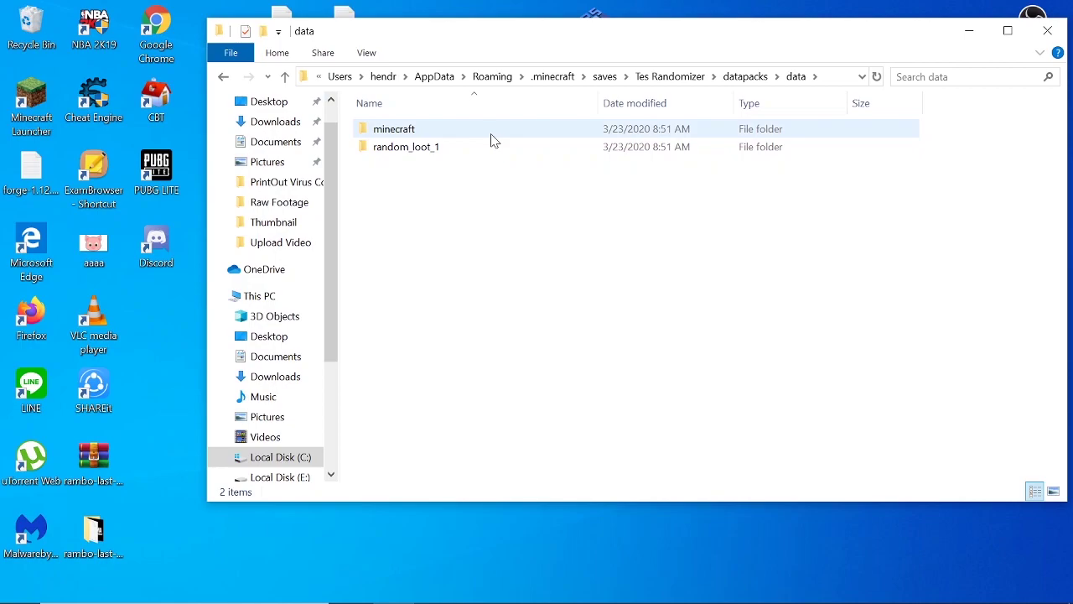
double_click(501, 136)
double_click(476, 133)
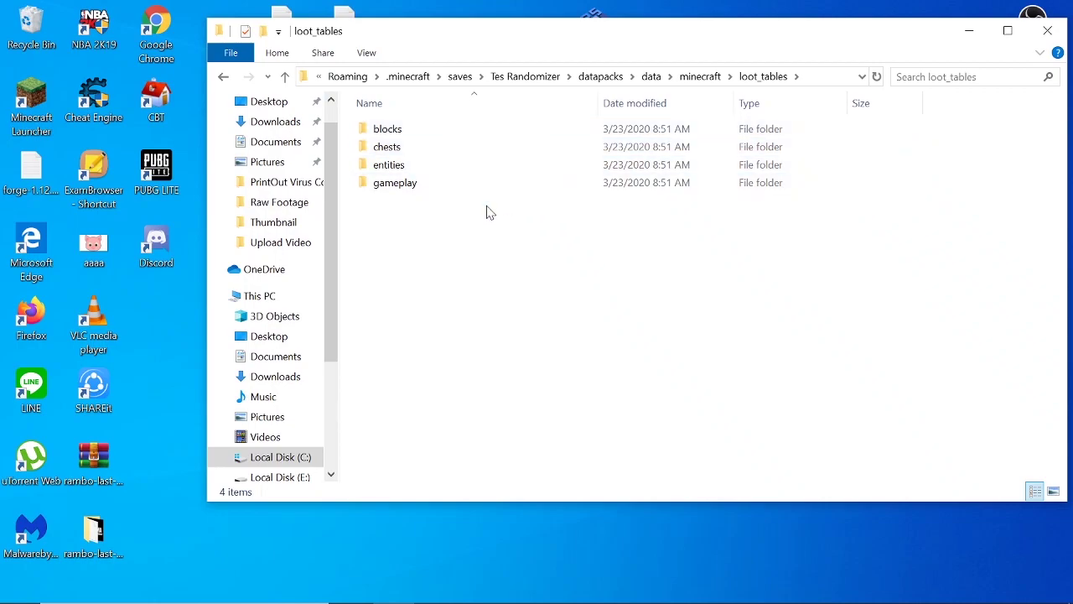
double_click(436, 133)
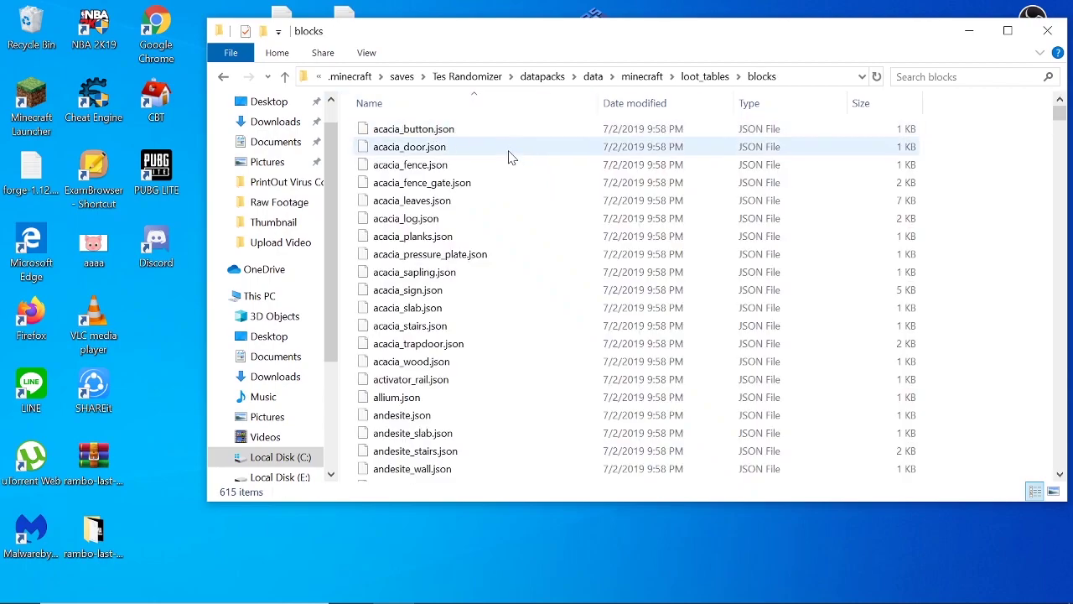
scroll(507, 161, "down", 2)
left_click(484, 282)
double_click(484, 282)
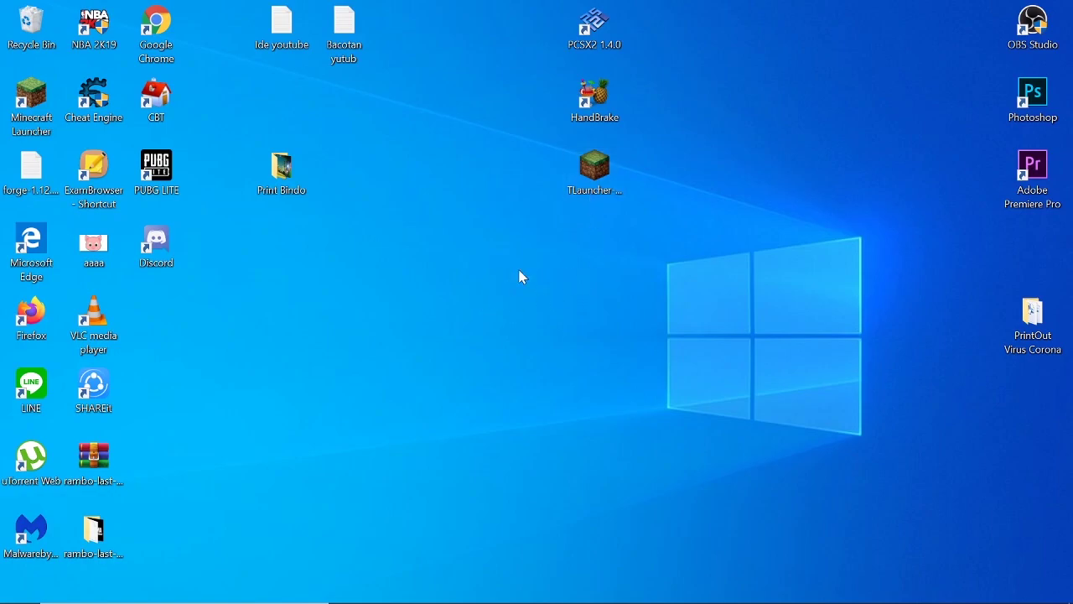
Launch Minecraft 1.14 from TLauncher and open the singleplayer world Tes Randomizer
left_click(594, 171)
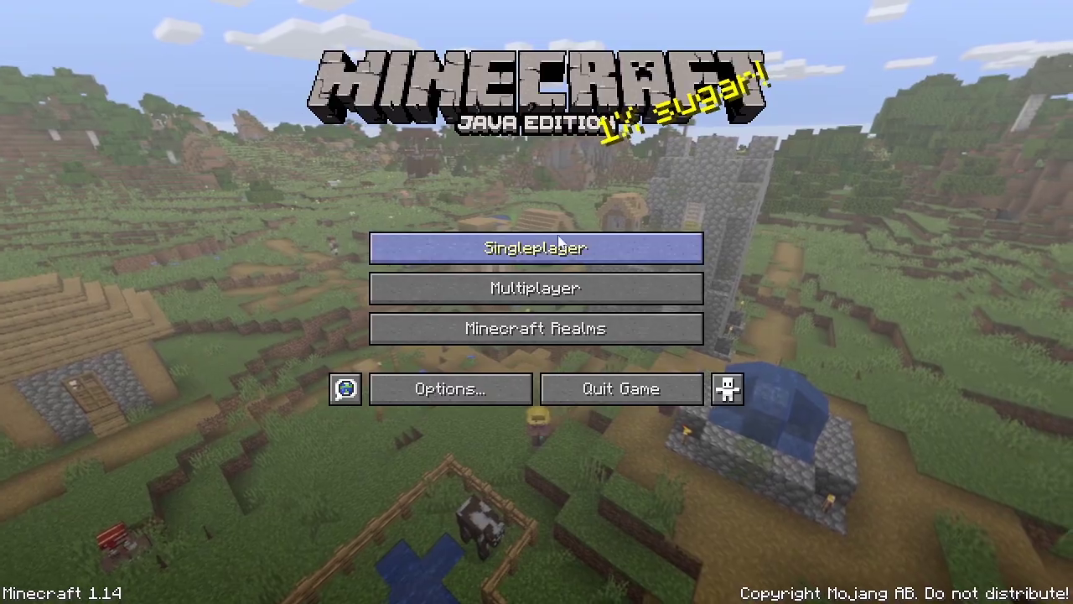
left_click(411, 248)
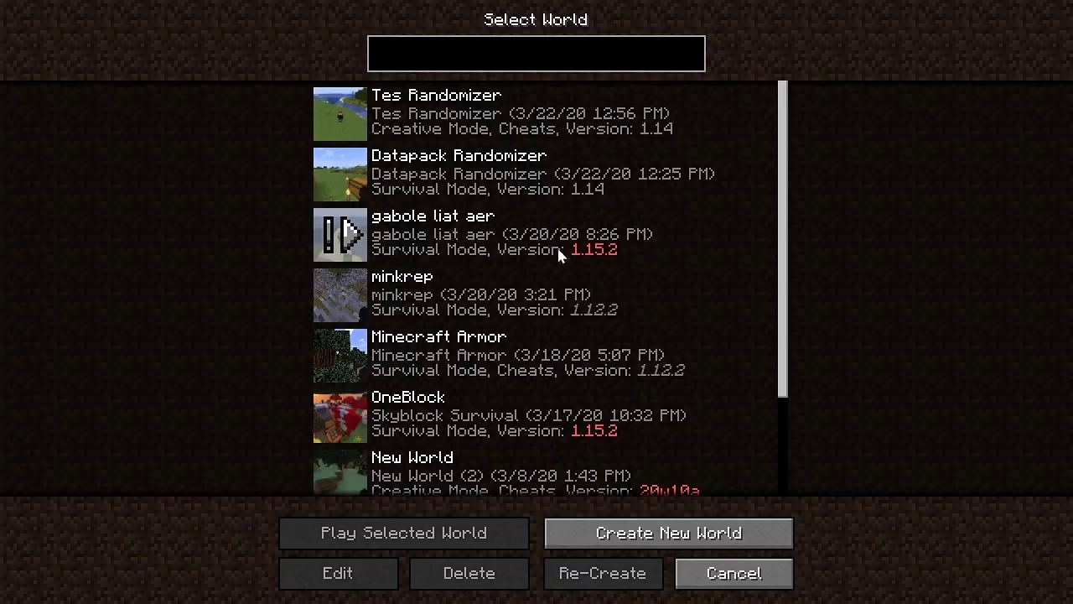
left_click(357, 105)
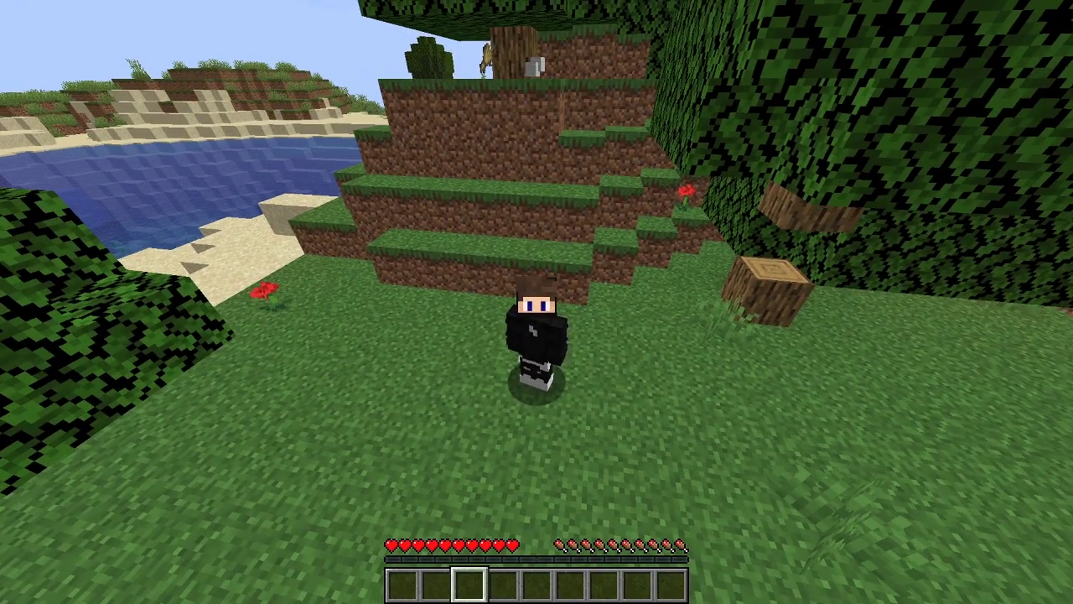
Return to first-person view, break a grass block in the lowest ledge of the hillside, and collect its drop
key("F5")
key("w")
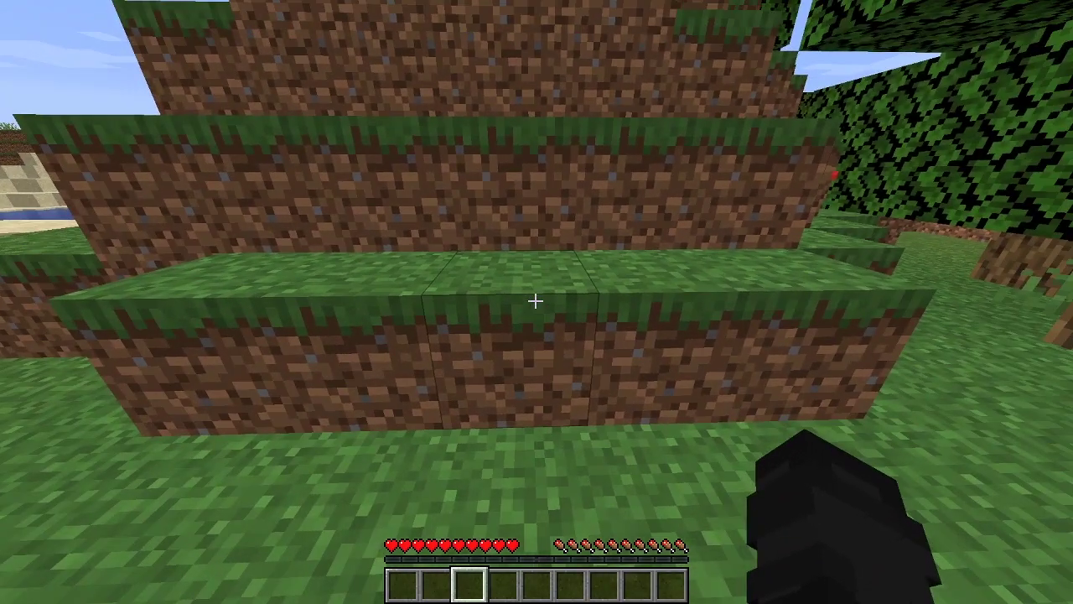
key("w")
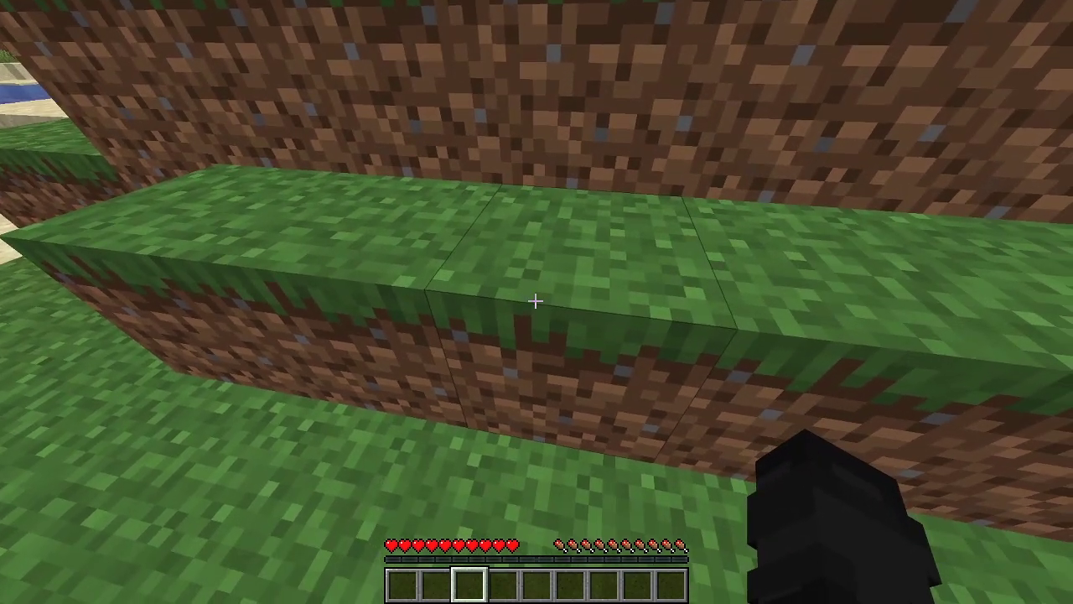
left_click(535, 301)
key("s")
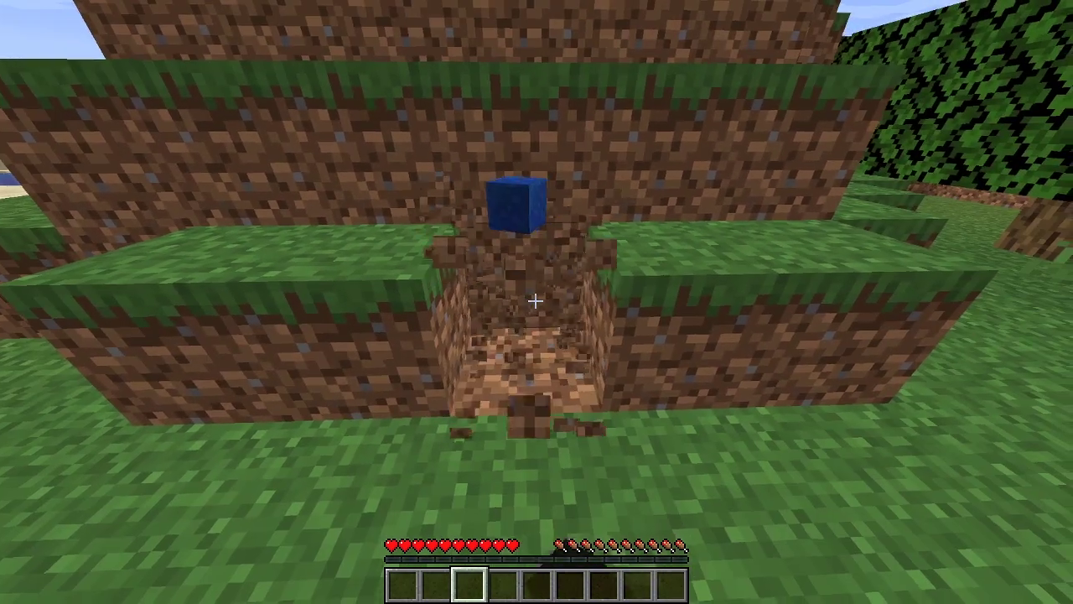
key("a")
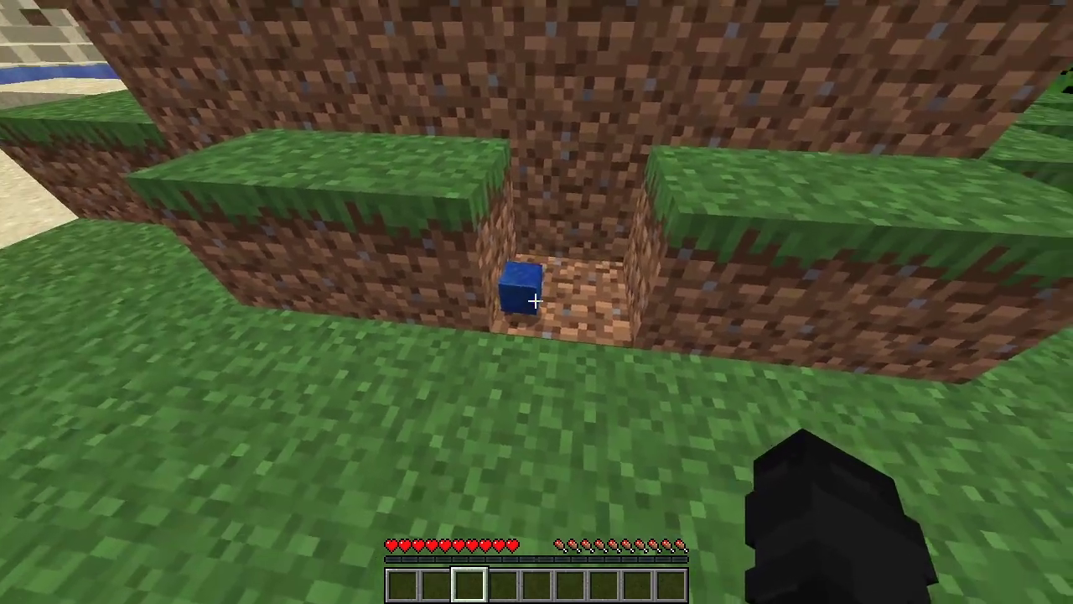
key("w")
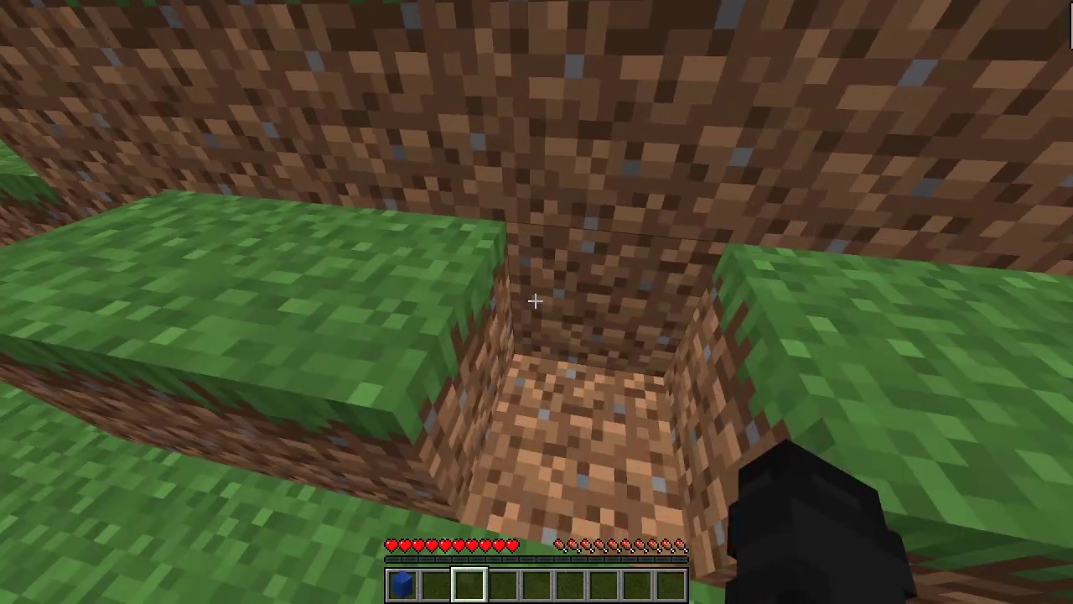
Hold the collected Lapis Lazuli Block and break another block beside the hole in the ledge
key("1")
right_click(535, 300)
left_click_drag(536, 300, 536, 300)
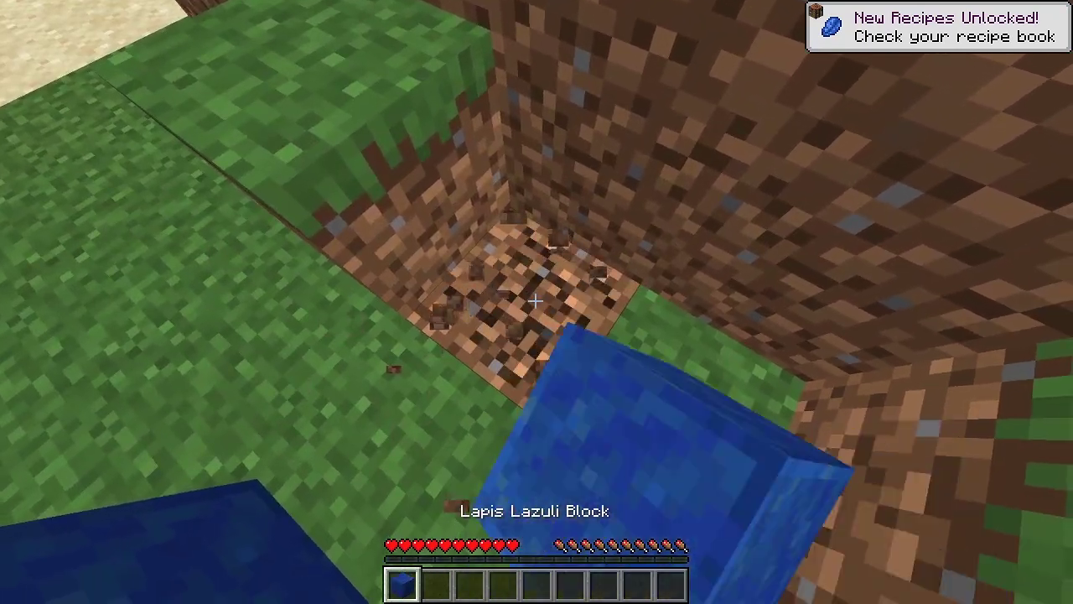